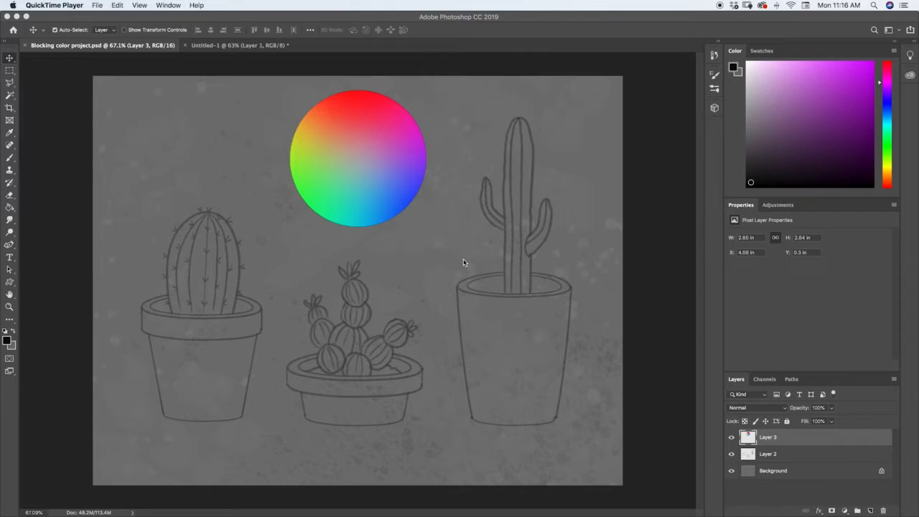
Outline a four-sided area within the color wheel on Layer 3 using the Polygonal Lasso
click(385, 172)
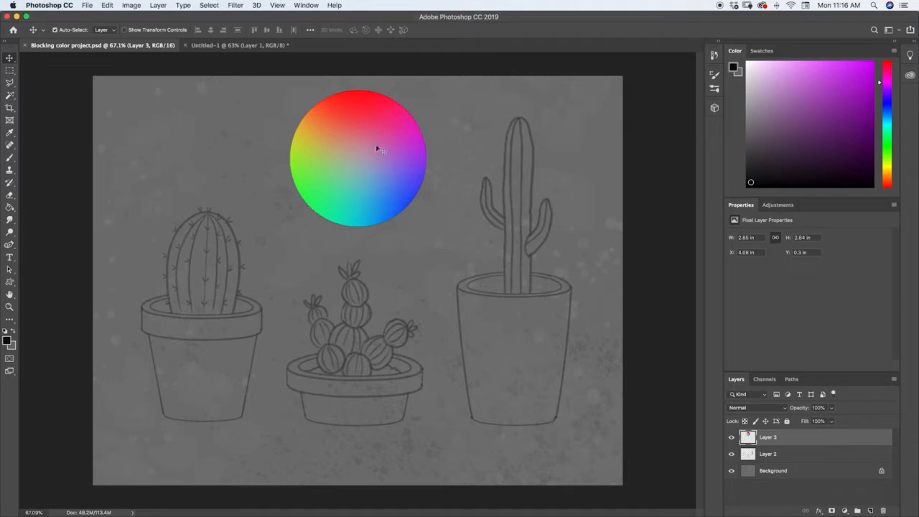
key(l)
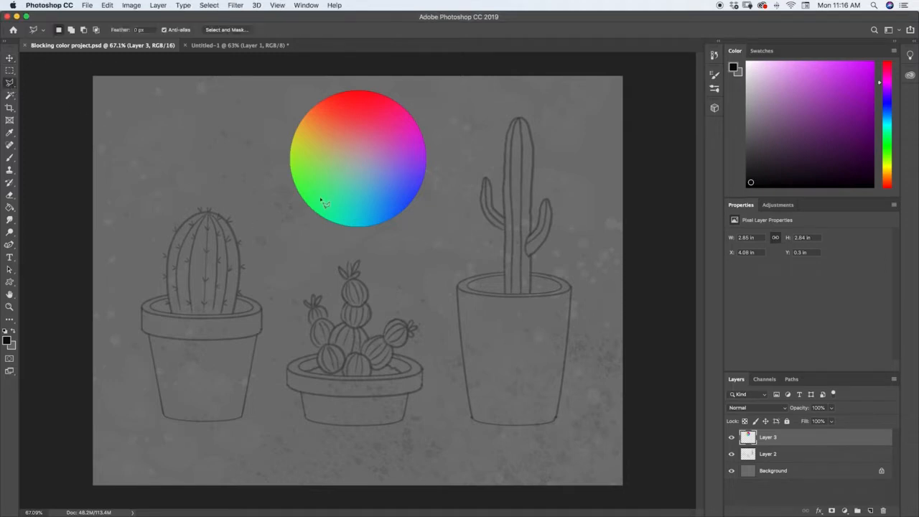
click(290, 168)
click(372, 196)
click(361, 122)
click(291, 168)
Delete the part of the color wheel outside the outlined area, deselect, and erase the remaining shape's sharp corners
key(super+shift+i)
key(e)
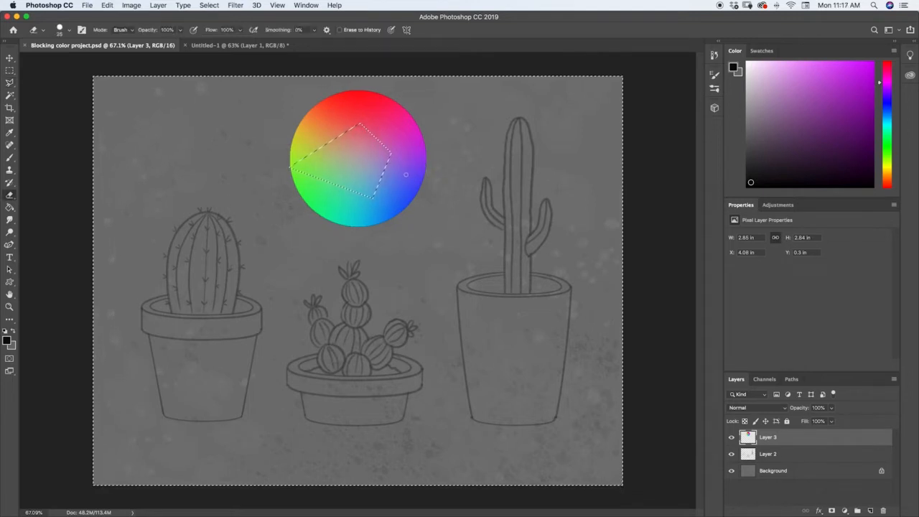
key(Delete)
key(ctrl+d)
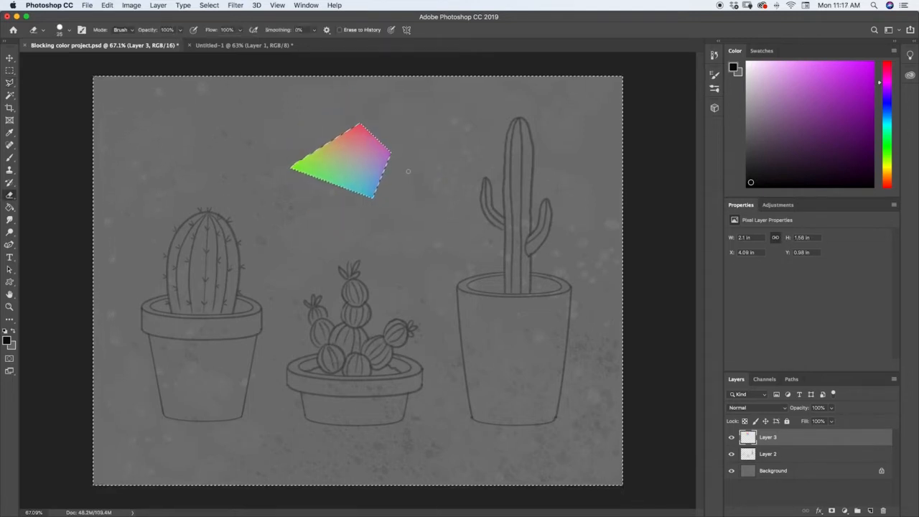
key(m)
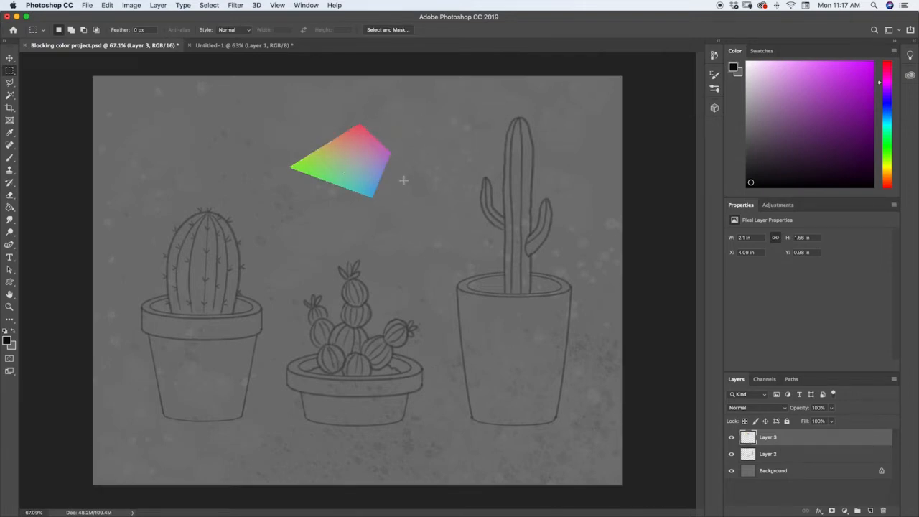
key(e)
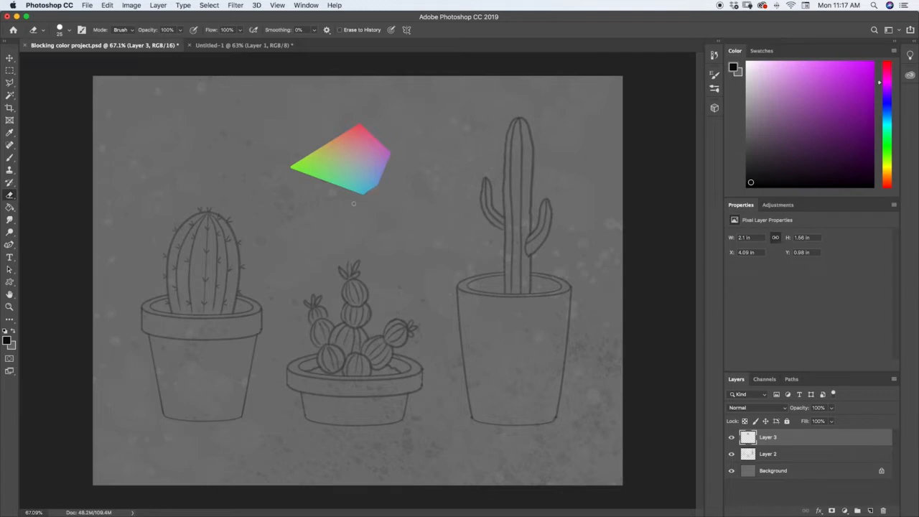
mouse_move(392, 154)
mouse_down()
mouse_move(377, 184)
mouse_move(392, 146)
mouse_up()
Add a new layer between the Background and the Layer 2 cactus sketch
click(790, 457)
click(788, 471)
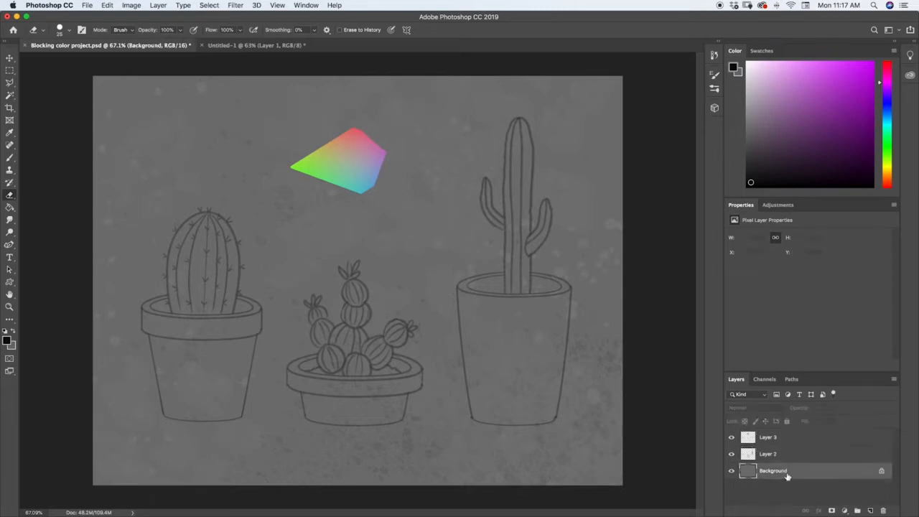
click(771, 455)
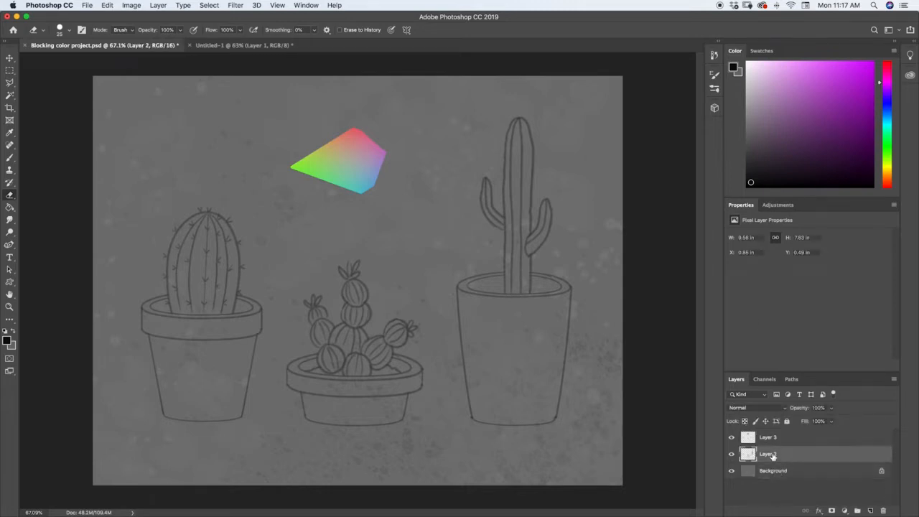
click(851, 475)
click(871, 510)
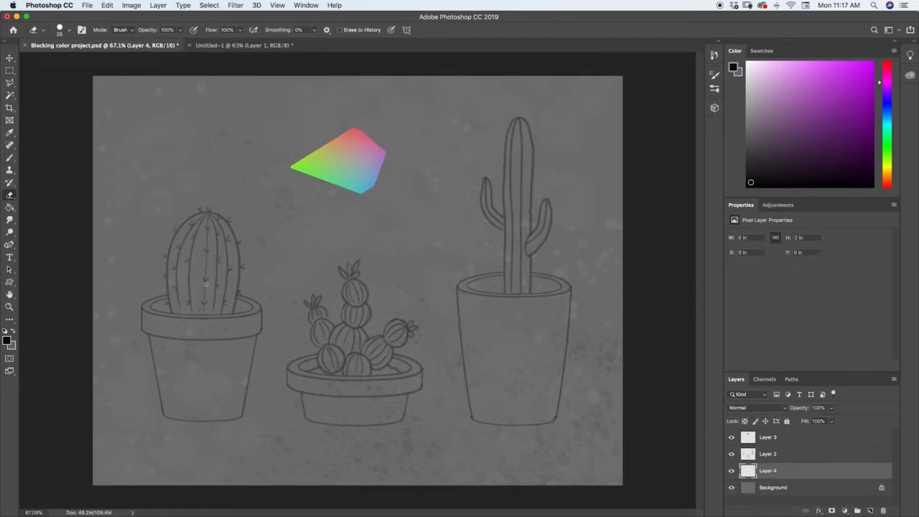
key(b)
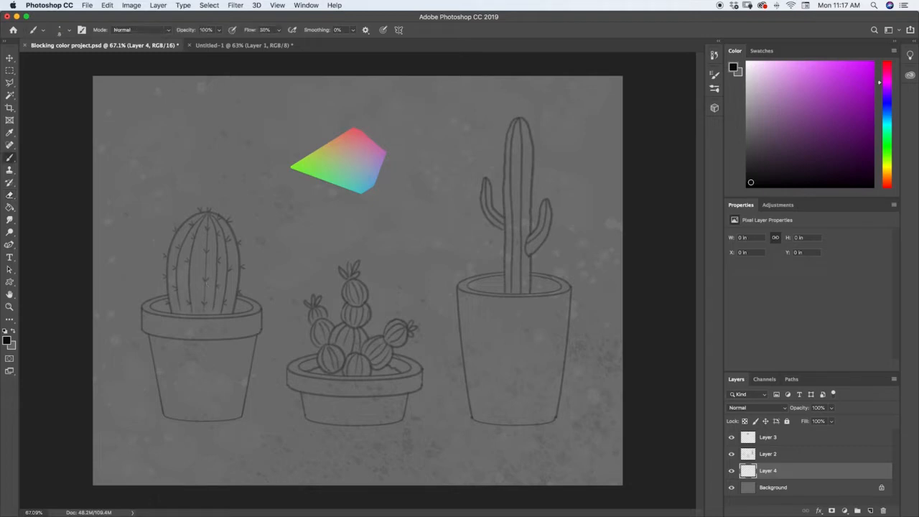
alt+click(314, 163)
mouse_move(193, 290)
mouse_down()
mouse_move(206, 268)
mouse_move(205, 278)
mouse_move(221, 267)
mouse_move(212, 295)
mouse_move(220, 273)
mouse_up()
key(super+z)
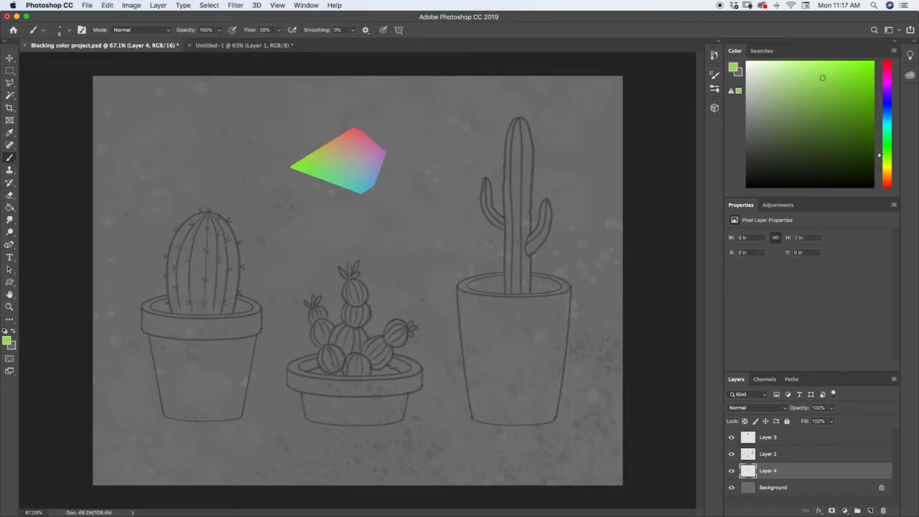
Sample a green from the color wheel piece, darken it, and enlarge the brush to 50 px
key(i)
drag(331, 160, 322, 160)
key(b)
drag(812, 80, 810, 99)
key(])
key(])
key(])
key(])
key(])
key(])
key(])
Fill the left cactus with green on Layer 4, darkening the paint color slightly after the first strokes
drag(211, 249, 191, 291)
drag(810, 100, 810, 109)
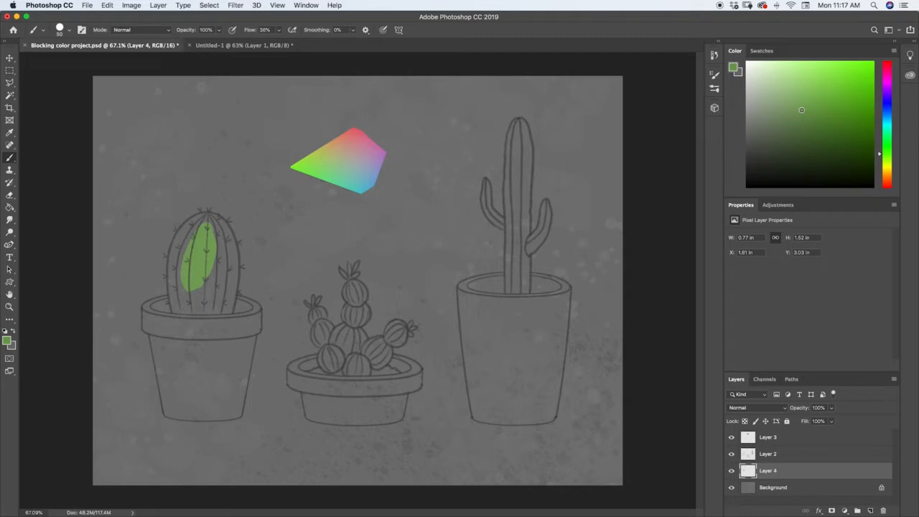
mouse_move(199, 293)
mouse_down()
mouse_move(210, 284)
mouse_move(214, 246)
mouse_move(184, 292)
mouse_move(218, 237)
mouse_move(193, 300)
mouse_move(174, 308)
mouse_move(189, 313)
mouse_move(218, 276)
mouse_move(223, 304)
mouse_up()
mouse_move(228, 265)
mouse_down()
mouse_move(233, 307)
mouse_move(211, 324)
mouse_up()
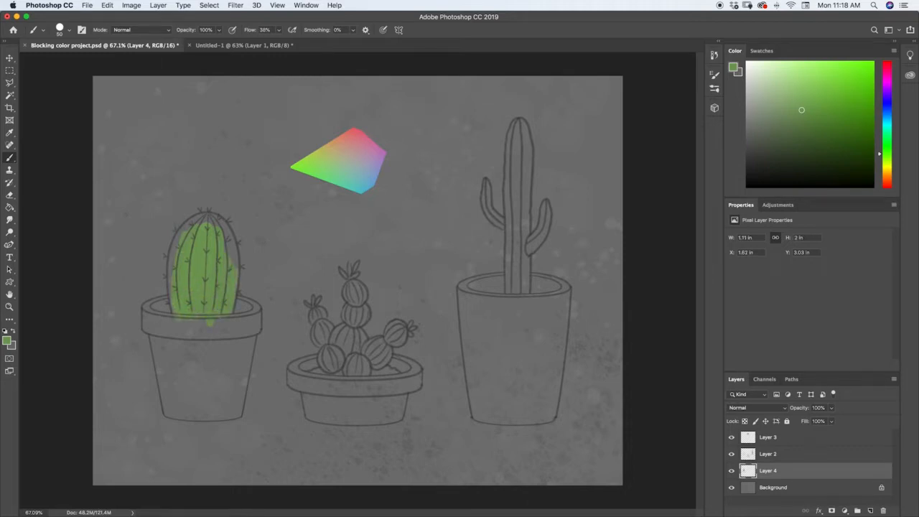
mouse_move(171, 280)
mouse_down()
mouse_move(191, 221)
mouse_move(219, 220)
mouse_move(234, 267)
mouse_move(229, 258)
mouse_up()
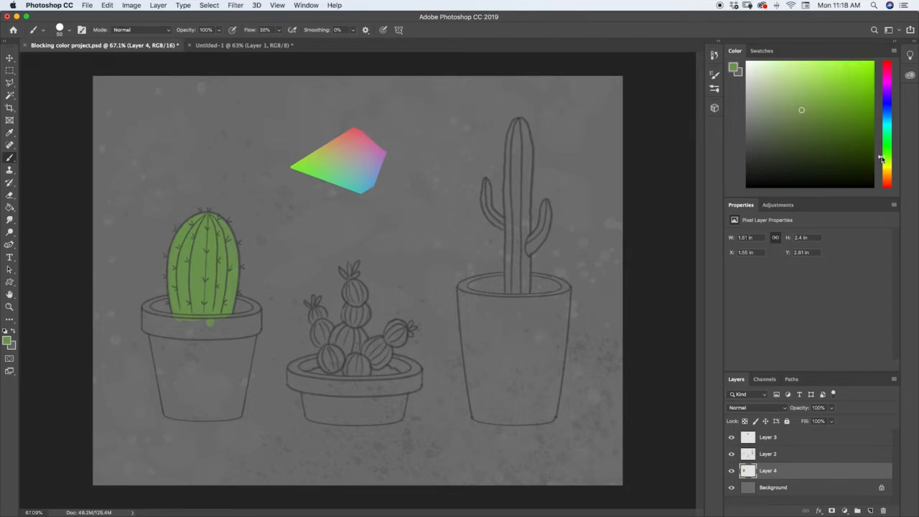
Sample a yellow-green from the color wheel piece as the brush color
drag(805, 112, 798, 102)
key(i)
drag(322, 140, 316, 151)
key(b)
mouse_move(208, 244)
mouse_down()
mouse_move(204, 270)
mouse_move(214, 230)
mouse_move(201, 269)
mouse_up()
key(super+z)
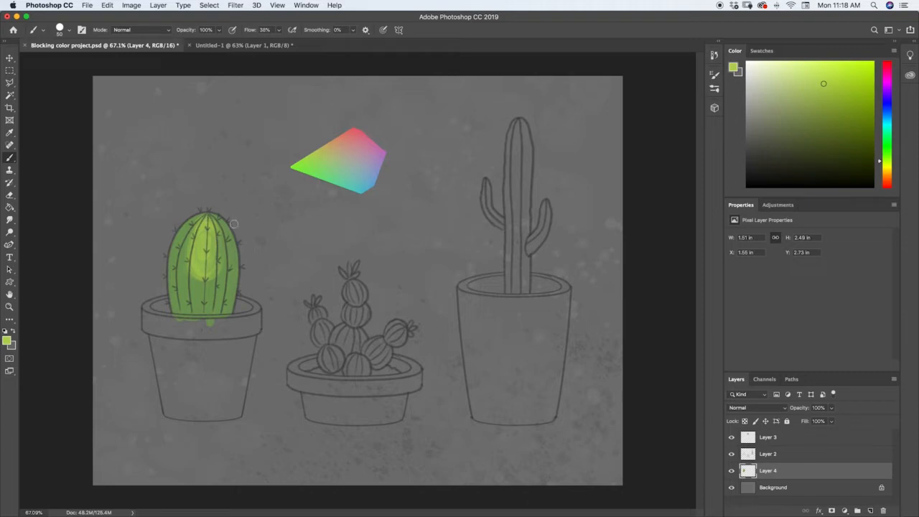
key(super+z)
key(super+z)
key(super+z)
key(super+z)
key(super+z)
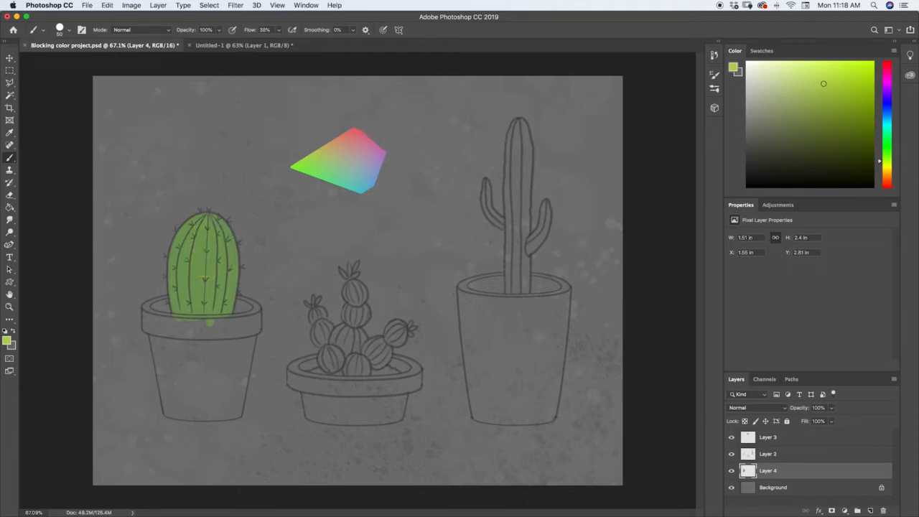
Paint a yellow-green highlight across the top of the left cactus
click(207, 223)
mouse_move(220, 231)
mouse_down()
mouse_move(224, 240)
mouse_move(192, 244)
mouse_move(214, 232)
mouse_up()
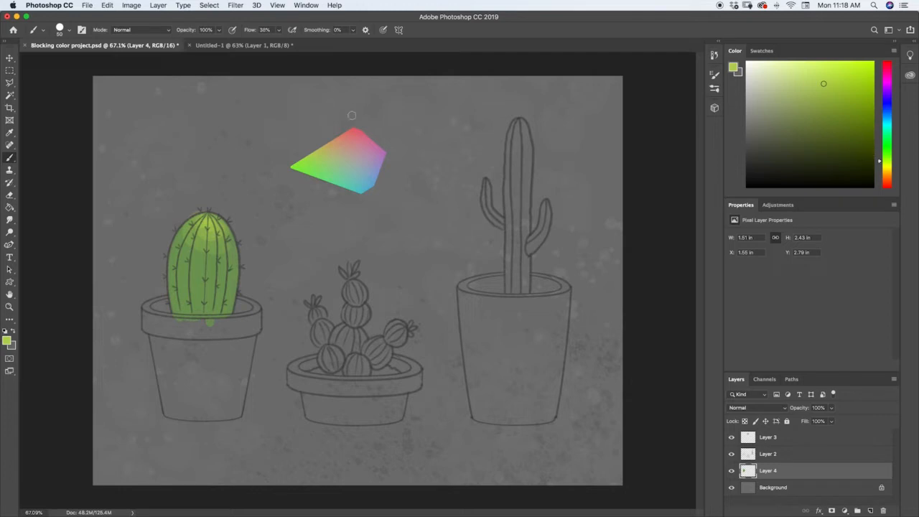
Sample an orange from the color wheel piece and darken it to a muted terracotta brown
key(i)
mouse_move(355, 138)
mouse_down()
mouse_move(338, 135)
mouse_move(332, 150)
mouse_move(347, 131)
mouse_move(335, 135)
mouse_up()
key(b)
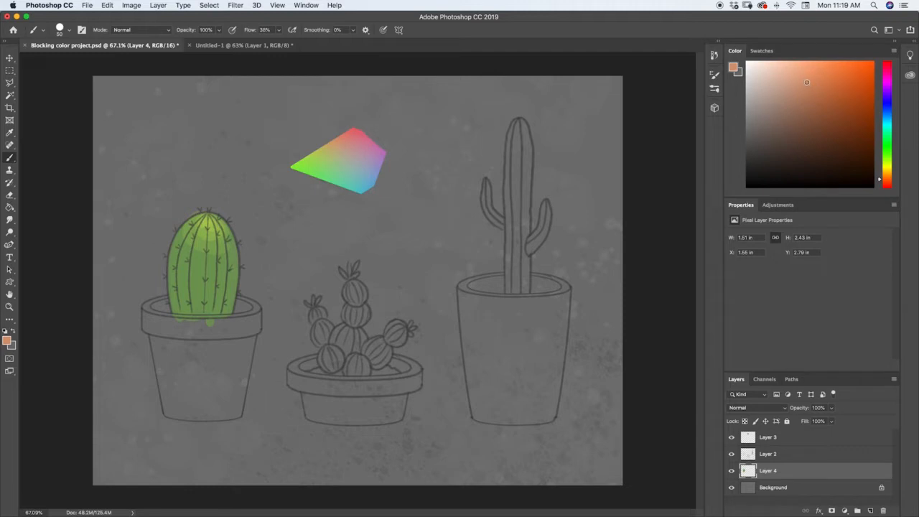
drag(806, 82, 805, 98)
mouse_move(197, 321)
mouse_down()
mouse_move(205, 319)
mouse_move(195, 319)
mouse_up()
key(super+z)
drag(804, 101, 804, 109)
Fill the rim and body of the left pot with terracotta, using a 45 px brush
mouse_move(207, 320)
mouse_down()
mouse_move(165, 316)
mouse_move(181, 329)
mouse_move(162, 302)
mouse_up()
right_click(163, 300)
key(Escape)
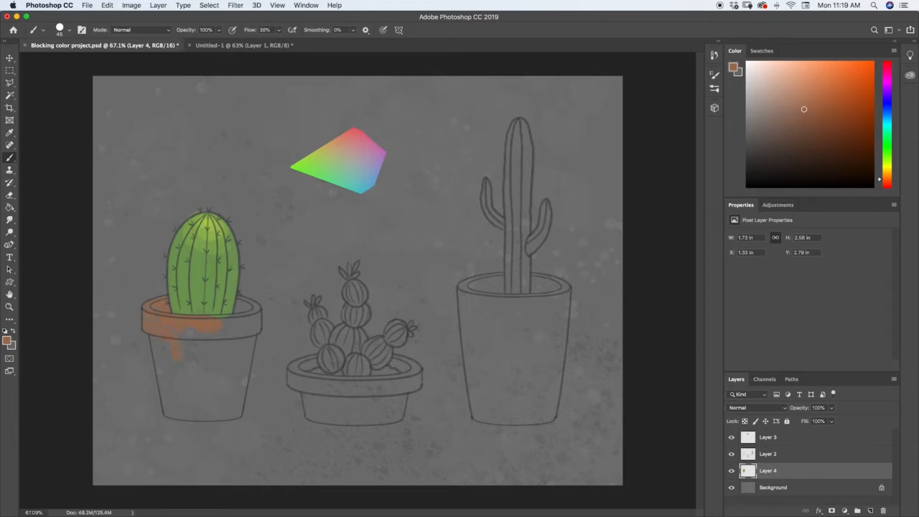
mouse_move(222, 323)
mouse_down()
mouse_move(243, 308)
mouse_move(240, 299)
mouse_move(224, 321)
mouse_move(257, 313)
mouse_move(221, 341)
mouse_move(153, 333)
mouse_move(173, 412)
mouse_move(210, 418)
mouse_move(189, 404)
mouse_move(170, 409)
mouse_move(223, 412)
mouse_move(235, 331)
mouse_move(237, 412)
mouse_up()
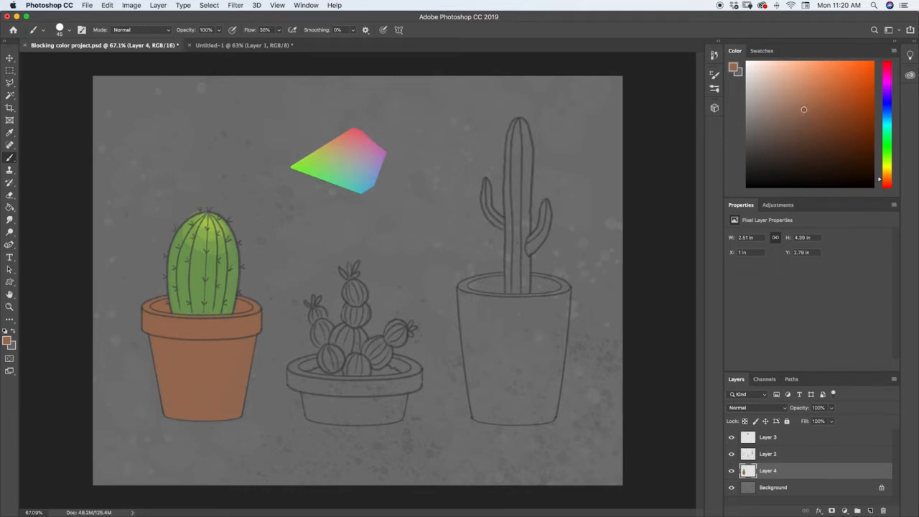
Lighten the terracotta paint color and reduce the brush size to 20 px
drag(804, 108, 805, 97)
key(bracketleft)
key(bracketleft)
key(bracketleft)
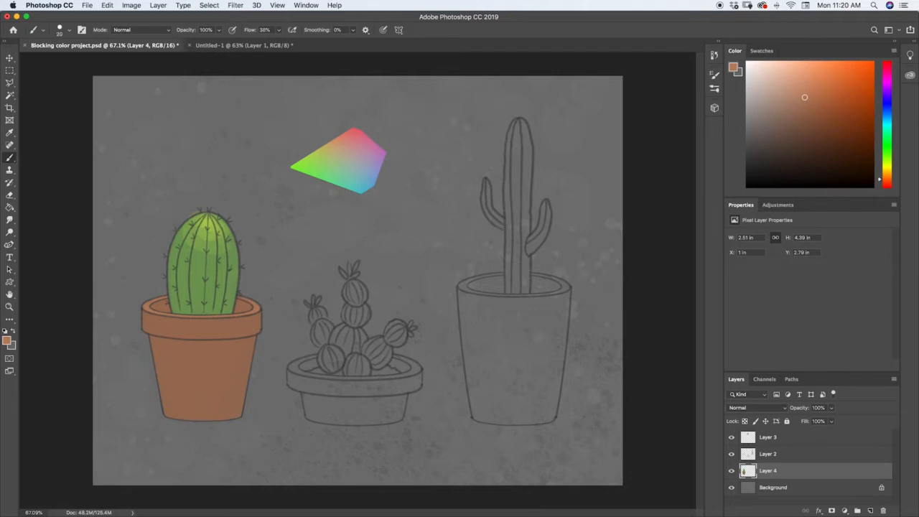
Sample the left pot's color, darken it, and paint a shadow beneath the rim with a 30 px brush
right_click(241, 296)
key(Escape)
alt+click(232, 349)
drag(803, 109, 802, 121)
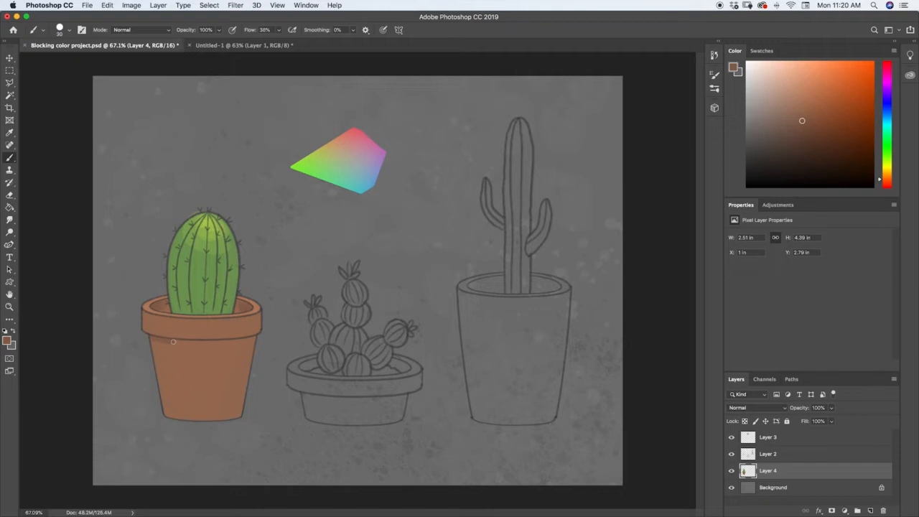
key(super+z)
drag(160, 340, 249, 339)
drag(155, 338, 240, 341)
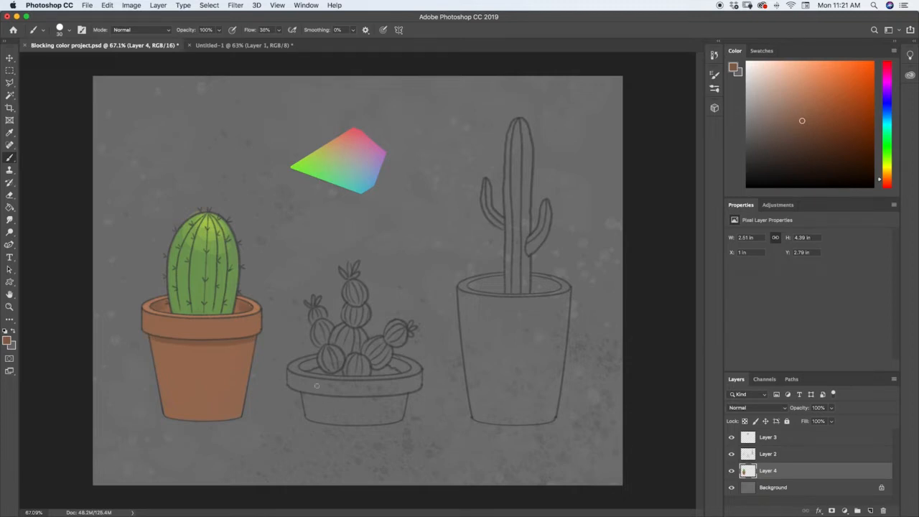
Sample a green from the color wheel piece and darken it for painting the middle cactus
key(z)
mouse_move(397, 353)
mouse_down()
mouse_move(359, 358)
mouse_move(382, 345)
mouse_up()
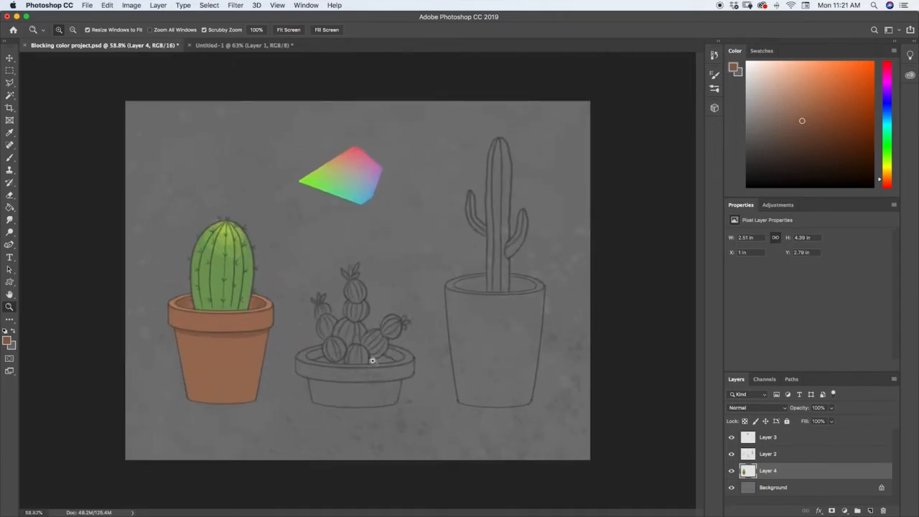
drag(375, 364, 375, 367)
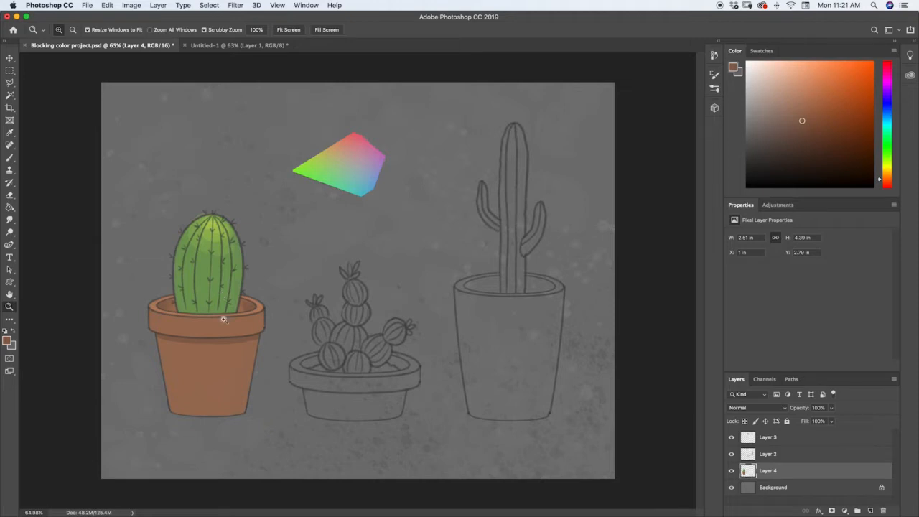
drag(374, 277, 371, 277)
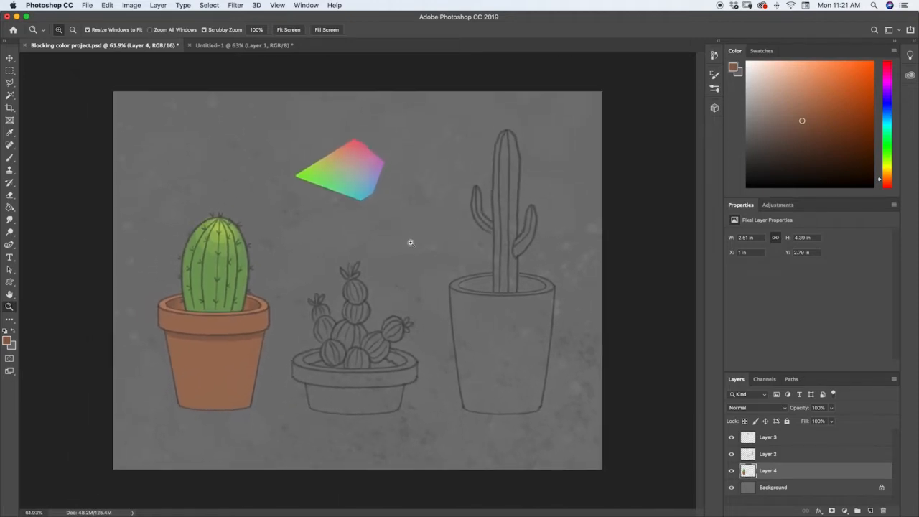
key(i)
drag(351, 173, 318, 177)
key(z)
drag(804, 78, 801, 120)
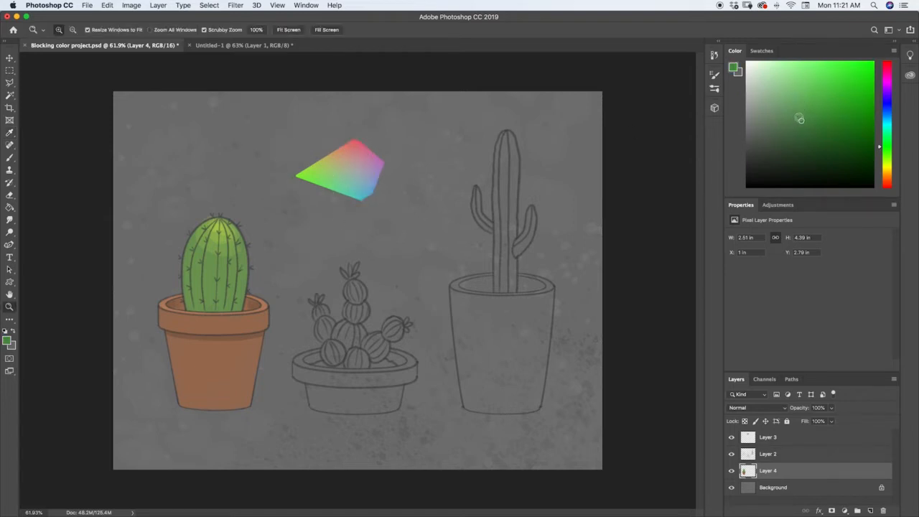
Add a new layer above the Layer 2 sketch and undo the test stroke on the middle cactus
click(778, 456)
click(870, 511)
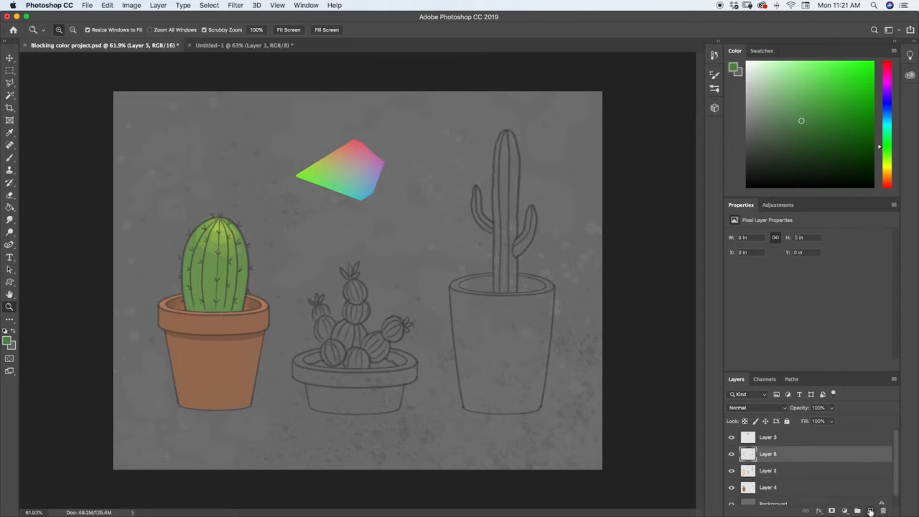
key(b)
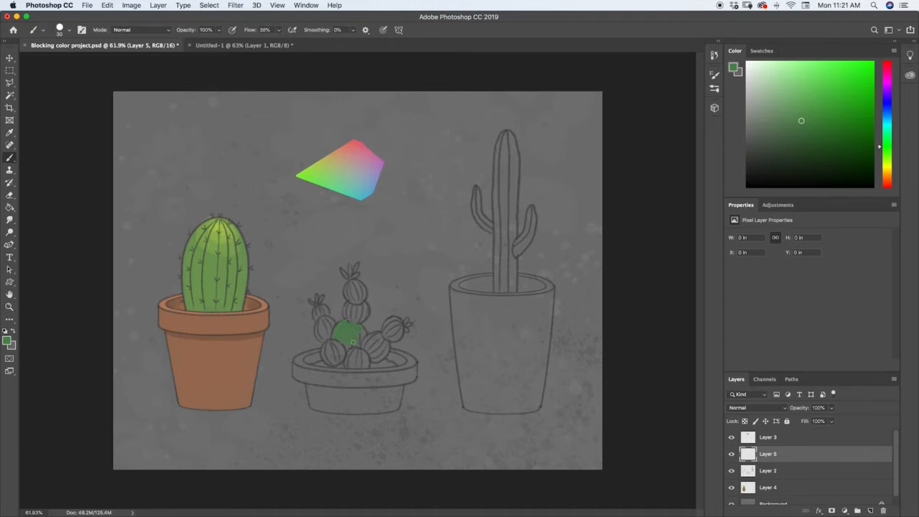
key(super+z)
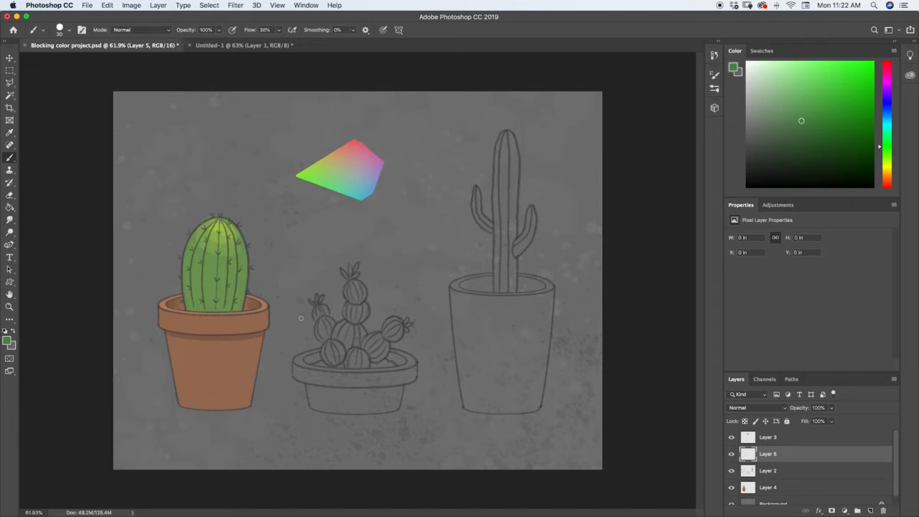
Enlarge the brush, mute and darken the green, and fill all segments of the middle cactus on Layer 5
key(bracketright)
key(bracketright)
key(bracketright)
key(bracketright)
key(bracketright)
drag(354, 303, 350, 306)
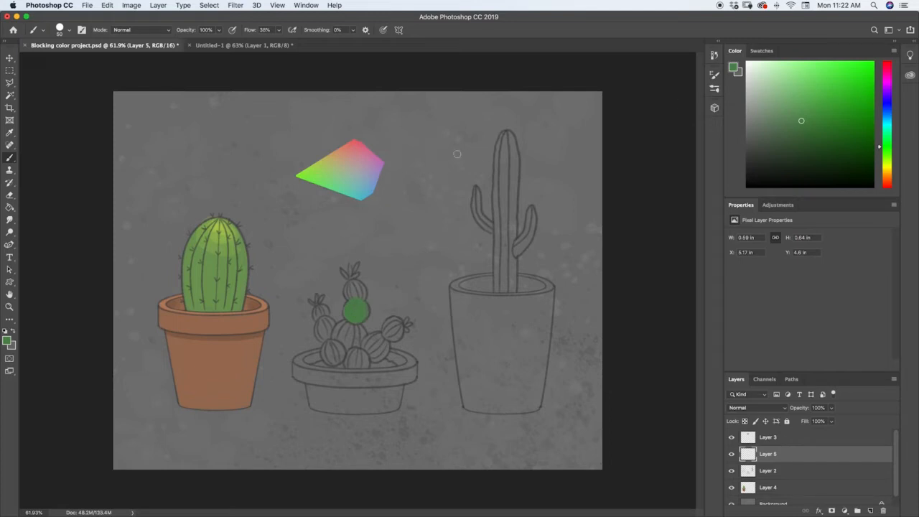
click(793, 120)
drag(792, 121, 784, 120)
mouse_move(351, 312)
mouse_down()
mouse_move(360, 317)
mouse_move(364, 301)
mouse_up()
drag(785, 122, 775, 131)
mouse_move(349, 293)
mouse_down()
mouse_move(363, 292)
mouse_move(352, 284)
mouse_move(350, 297)
mouse_move(361, 298)
mouse_move(350, 283)
mouse_move(362, 313)
mouse_up()
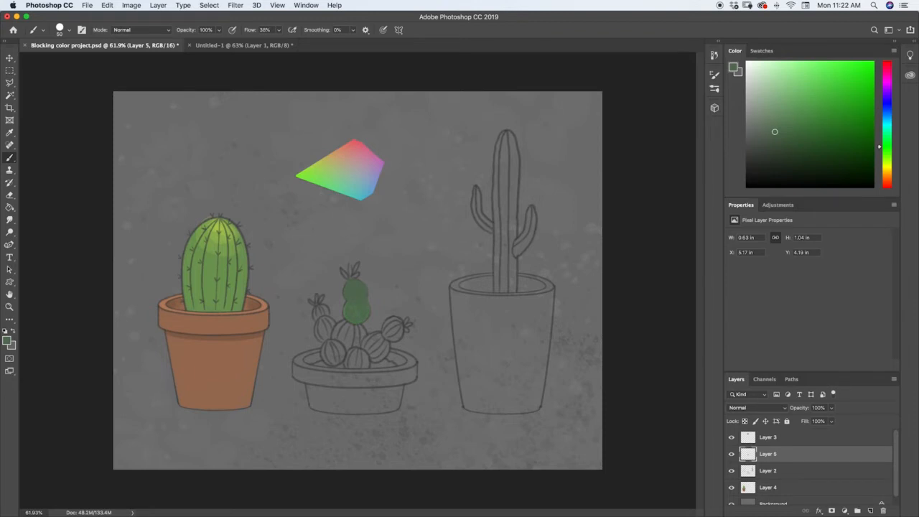
mouse_move(353, 340)
mouse_down()
mouse_move(316, 315)
mouse_move(323, 337)
mouse_move(339, 340)
mouse_move(337, 320)
mouse_move(369, 358)
mouse_move(394, 322)
mouse_move(365, 354)
mouse_up()
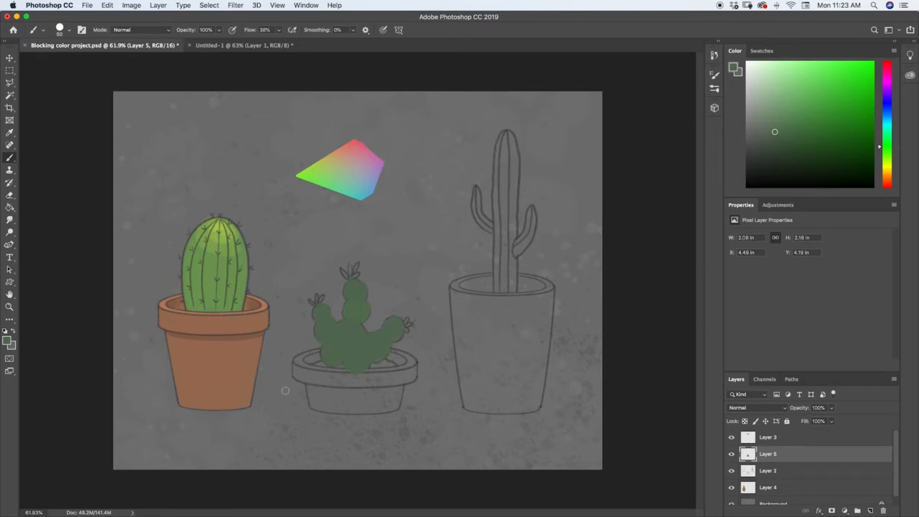
Sample a light yellow-green from the color wheel piece for the middle cactus's highlights
drag(775, 132, 775, 126)
key(i)
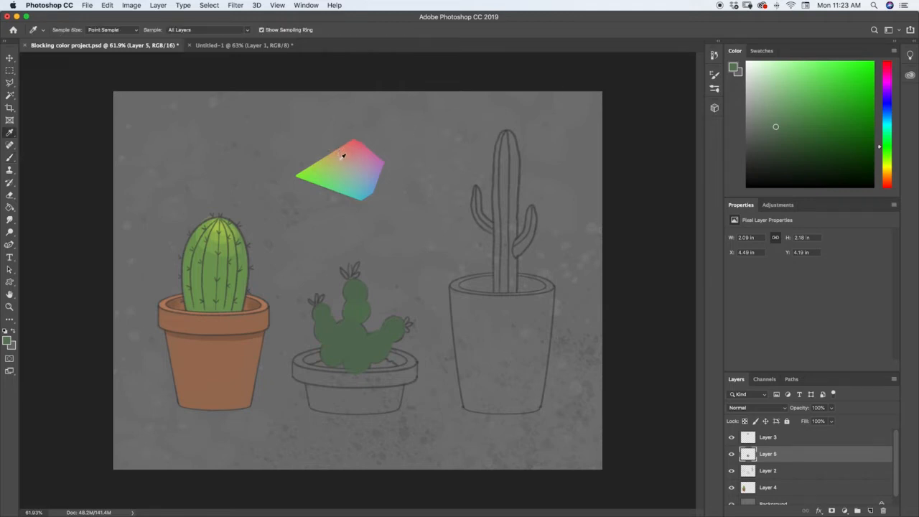
drag(342, 156, 332, 161)
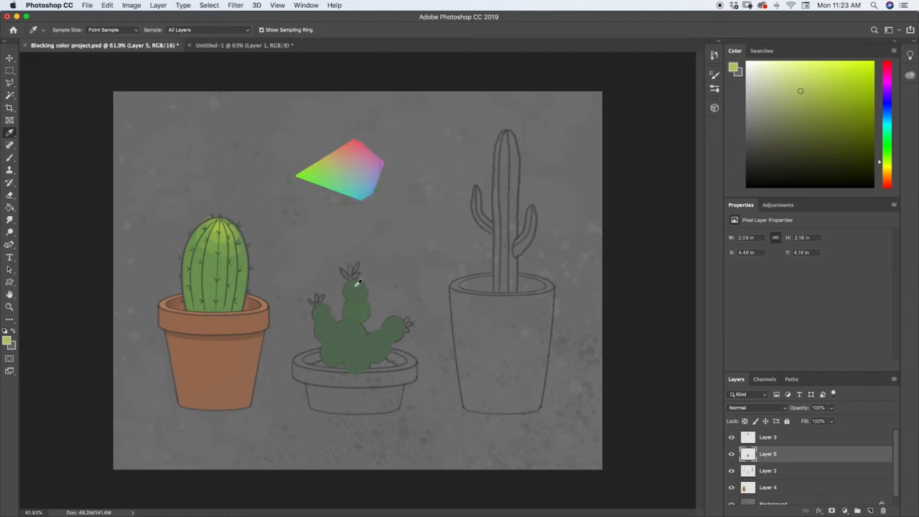
key(b)
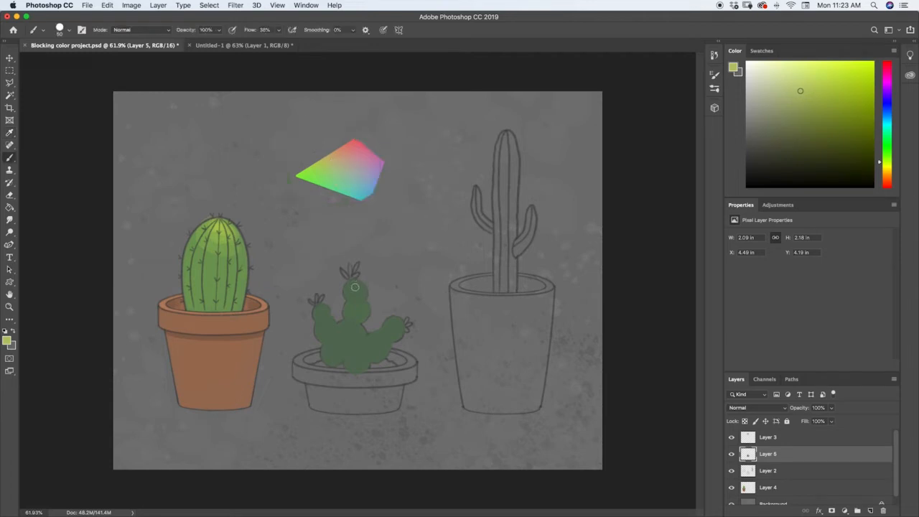
Paint soft yellow-green highlights on the rounded segments of the middle cactus with a 40 px brush
key(bracketright)
key(bracketright)
key(bracketright)
key(bracketright)
key(bracketleft)
key(bracketleft)
key(bracketleft)
drag(378, 210, 369, 245)
key(super+z)
mouse_move(357, 287)
mouse_down()
mouse_move(351, 282)
mouse_move(354, 307)
mouse_move(362, 301)
mouse_up()
drag(353, 332, 346, 332)
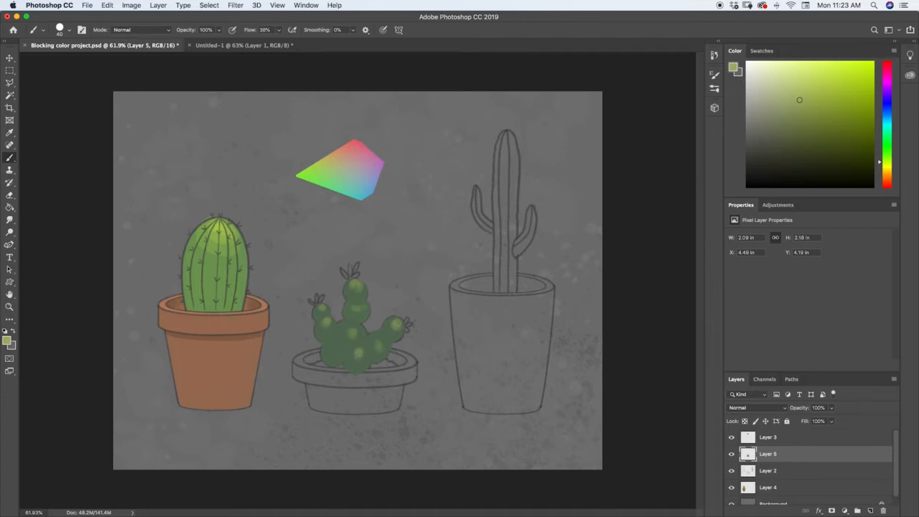
click(359, 356)
click(337, 345)
Sample the middle cactus's base green, darken it, and paint shadows between its segments with a 40 px brush
key(i)
click(366, 329)
key(b)
drag(774, 132, 772, 149)
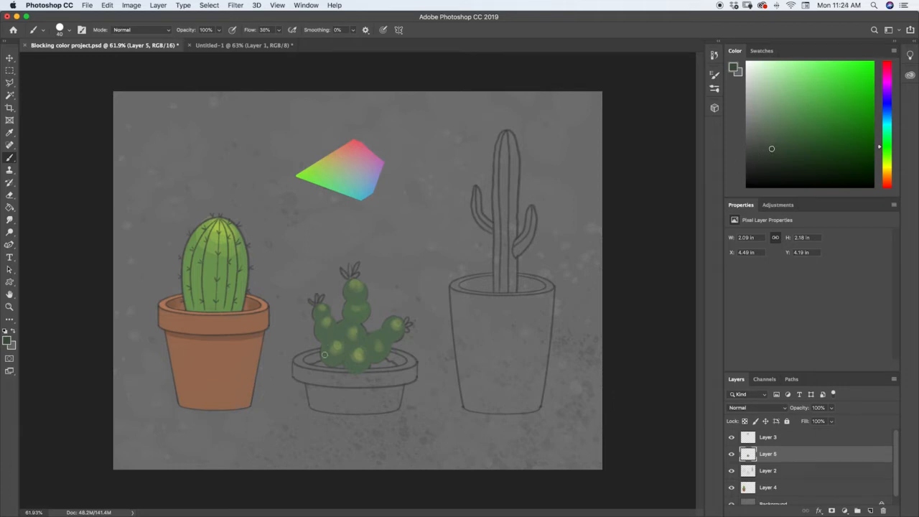
key(bracketleft)
key(bracketleft)
key(bracketleft)
key(bracketright)
key(bracketright)
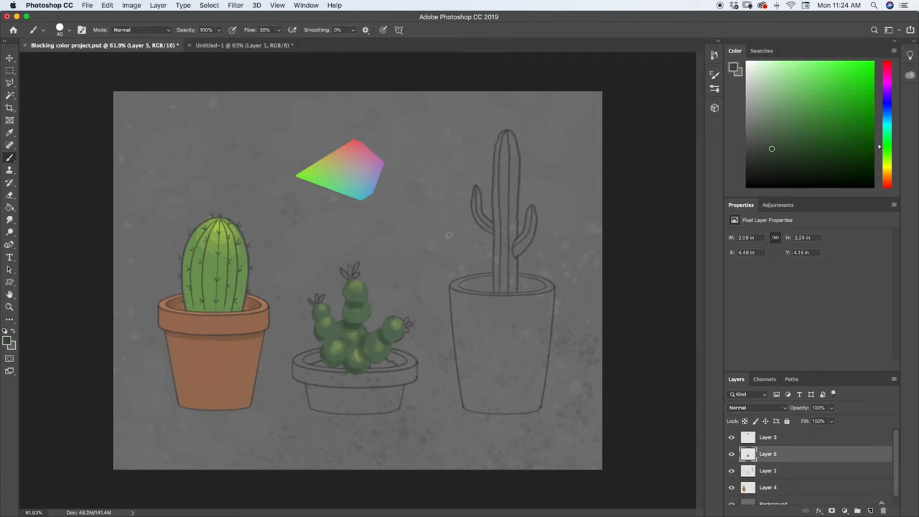
key(super+z)
Sample a soft pink from the color wheel piece and move Layer 5 above Layer 3
key(i)
drag(373, 155, 355, 151)
key(b)
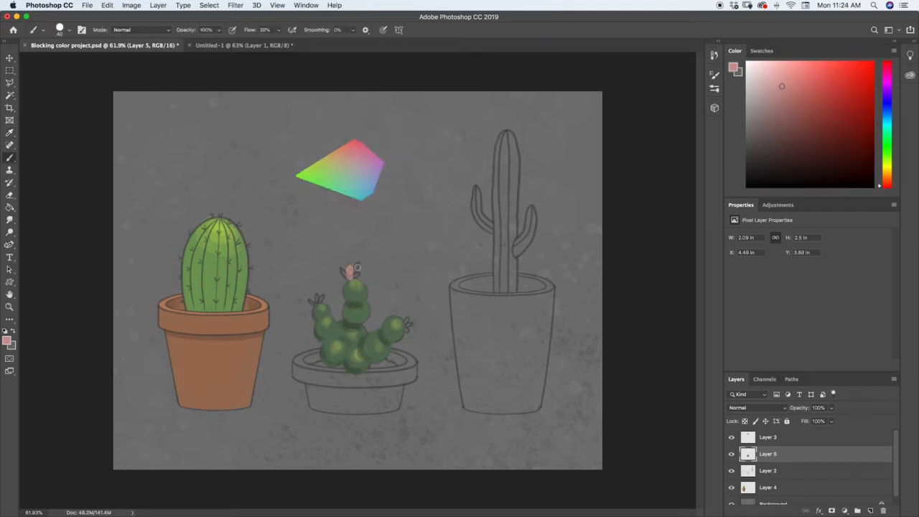
key(super+bracketright)
Paint the three flowers on the middle cactus pink with a 45 px brush
key(bracketleft)
key(bracketleft)
key(bracketleft)
key(bracketleft)
key(bracketleft)
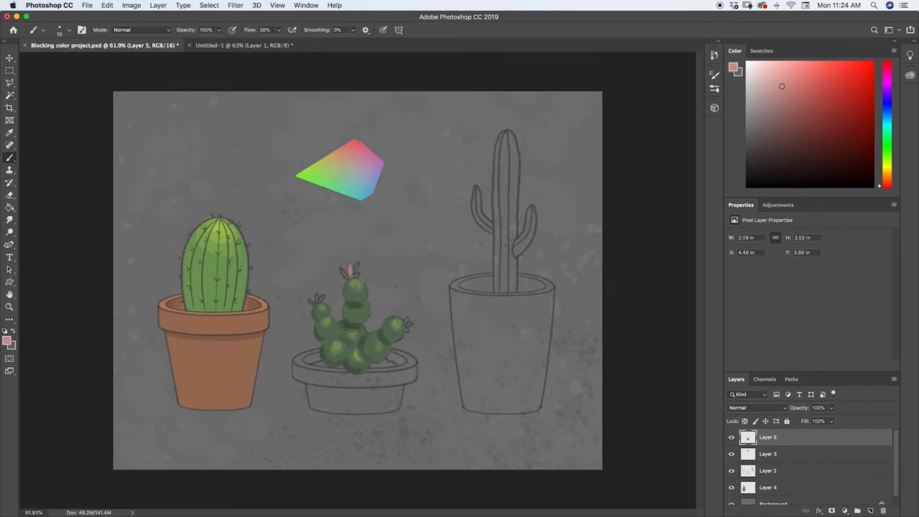
key(bracketright)
key(bracketright)
key(bracketright)
key(bracketright)
key(bracketright)
key(bracketright)
key(bracketright)
drag(343, 271, 355, 276)
drag(403, 325, 410, 324)
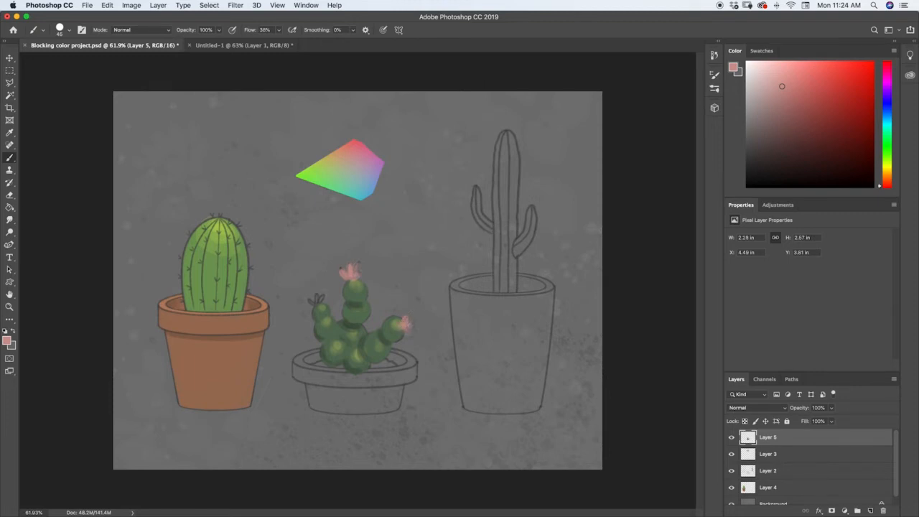
drag(316, 300, 320, 297)
Enlarge the brush to 60 px and sample a light orange from the color wheel piece
key(bracketleft)
key(bracketleft)
key(bracketright)
key(bracketright)
key(bracketright)
key(bracketright)
key(bracketright)
key(bracketright)
key(i)
drag(359, 165, 339, 153)
key(b)
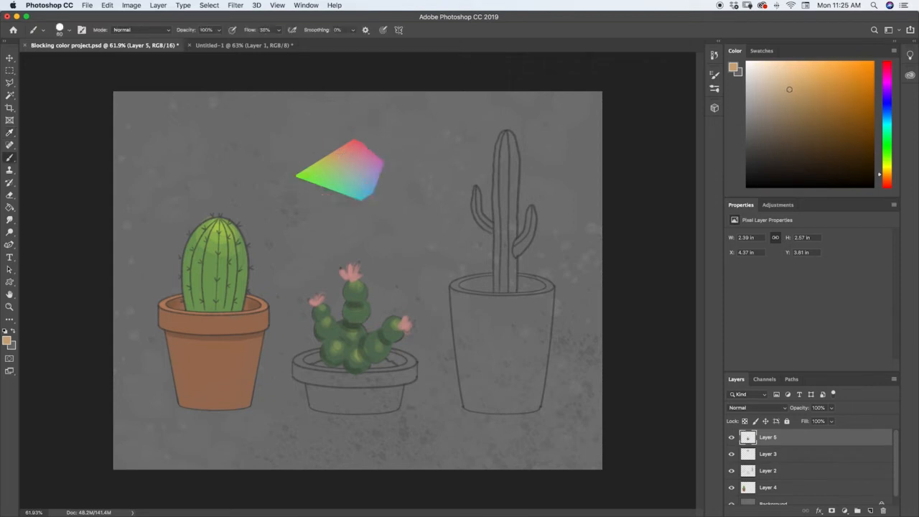
Move Layer 5 back below Layer 3 and paint the soil in the middle pot with the orange darkened to deep brown
drag(785, 138, 784, 142)
drag(383, 362, 384, 365)
key(super+bracketleft)
click(784, 157)
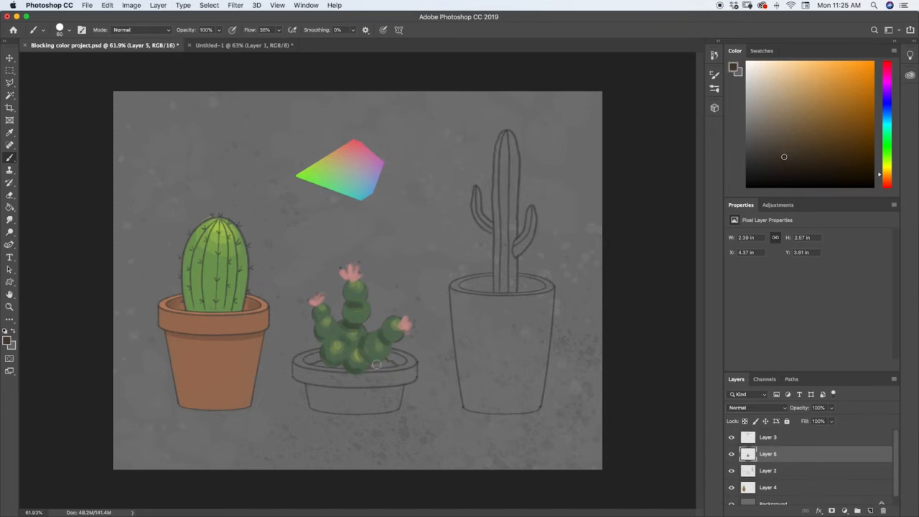
mouse_move(377, 365)
mouse_down()
mouse_move(395, 366)
mouse_move(313, 365)
mouse_up()
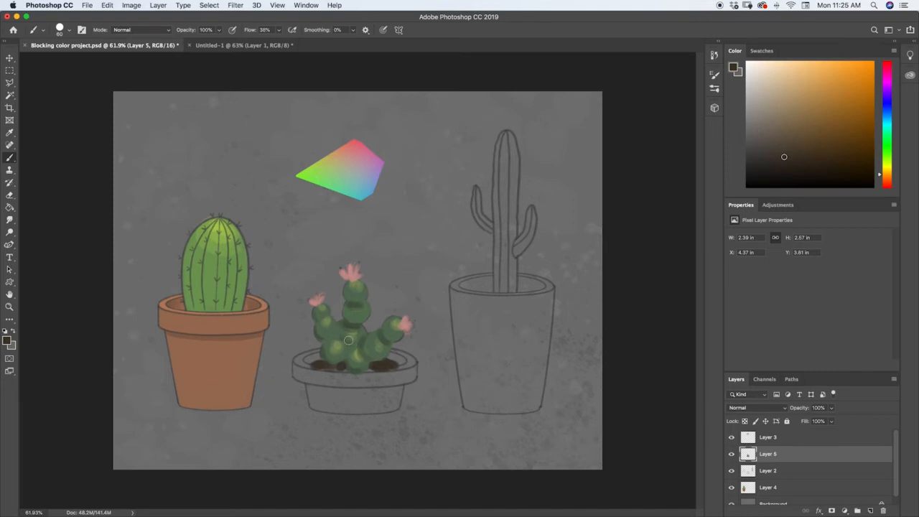
Sample greens from the middle cactus and repaint the edges of its lower segments over the soil
alt+click(326, 350)
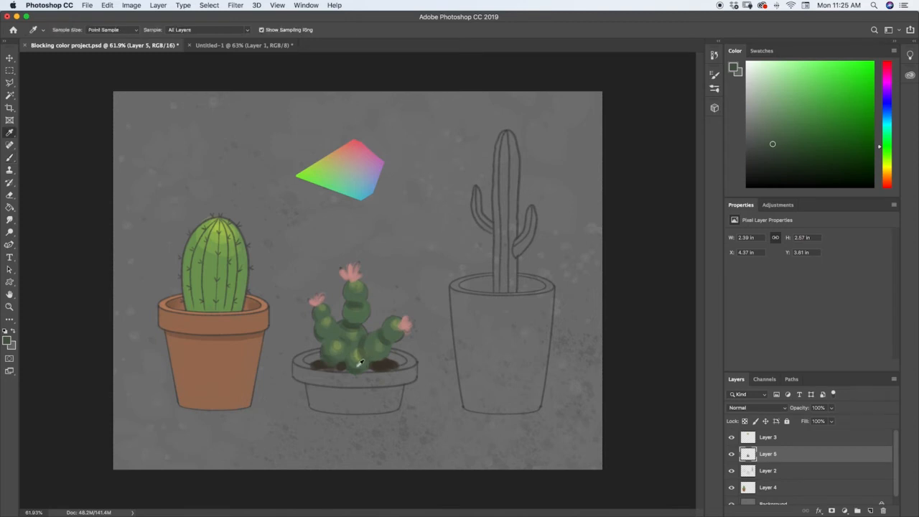
alt+click(367, 364)
alt+click(369, 357)
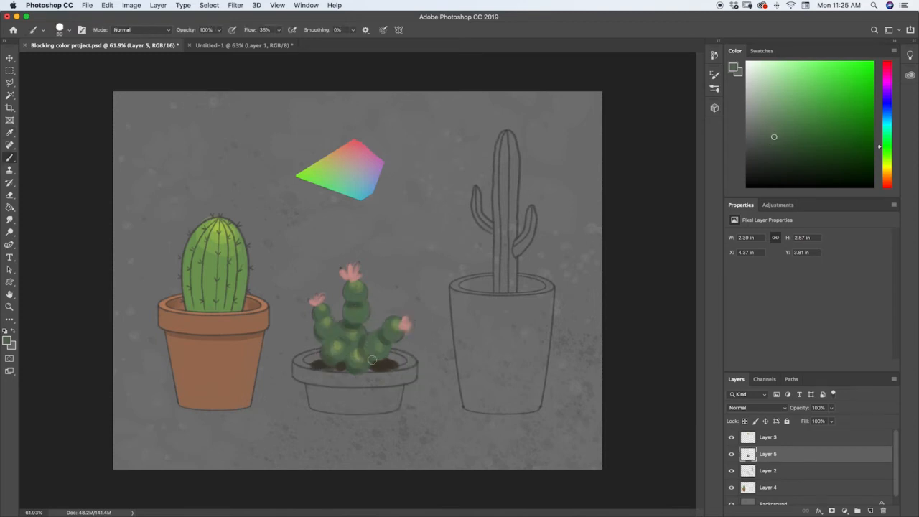
alt+click(341, 357)
Sample the left pot's terracotta, shift it to a muted red, and fill the middle pot's body and rim
alt+click(237, 361)
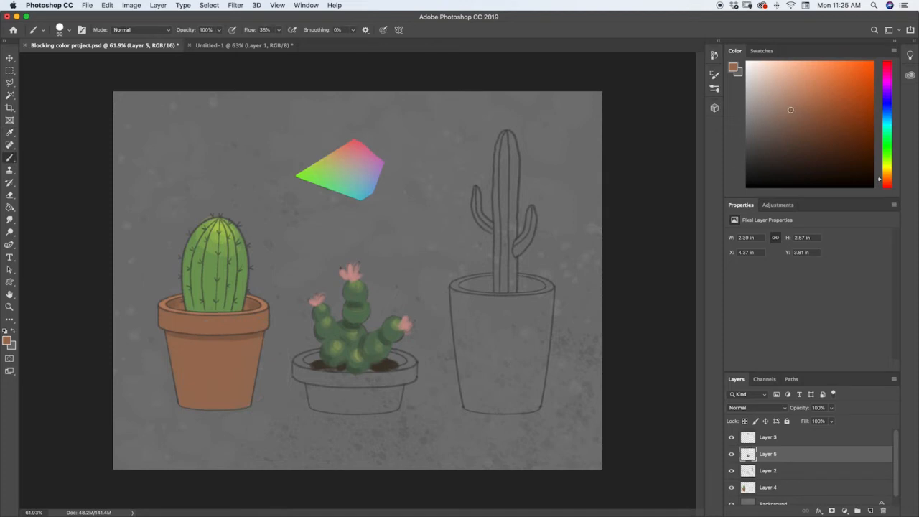
click(787, 109)
drag(883, 182, 884, 187)
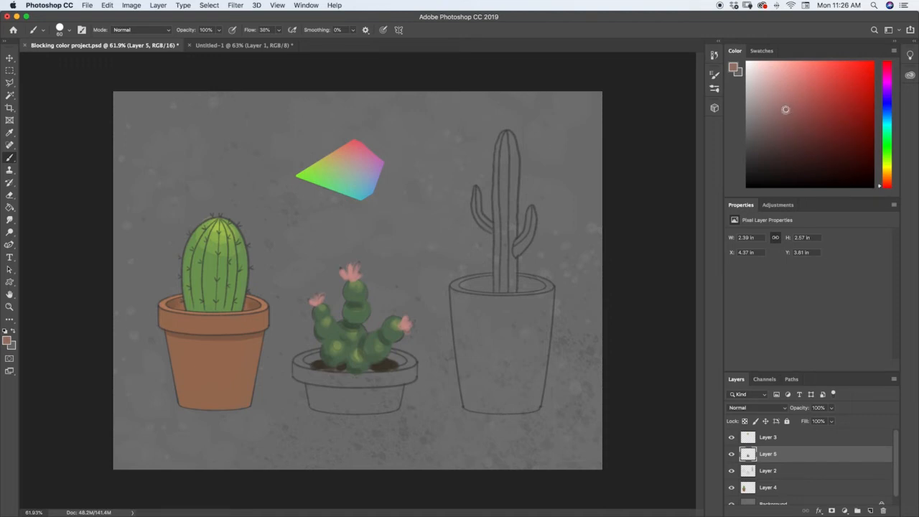
click(785, 111)
drag(785, 106, 785, 115)
mouse_move(323, 400)
mouse_down()
mouse_move(343, 392)
mouse_move(328, 375)
mouse_move(308, 378)
mouse_move(351, 383)
mouse_move(413, 371)
mouse_move(313, 376)
mouse_move(314, 391)
mouse_move(396, 389)
mouse_move(390, 407)
mouse_move(316, 405)
mouse_move(327, 363)
mouse_move(380, 404)
mouse_move(321, 390)
mouse_move(394, 402)
mouse_move(298, 361)
mouse_up()
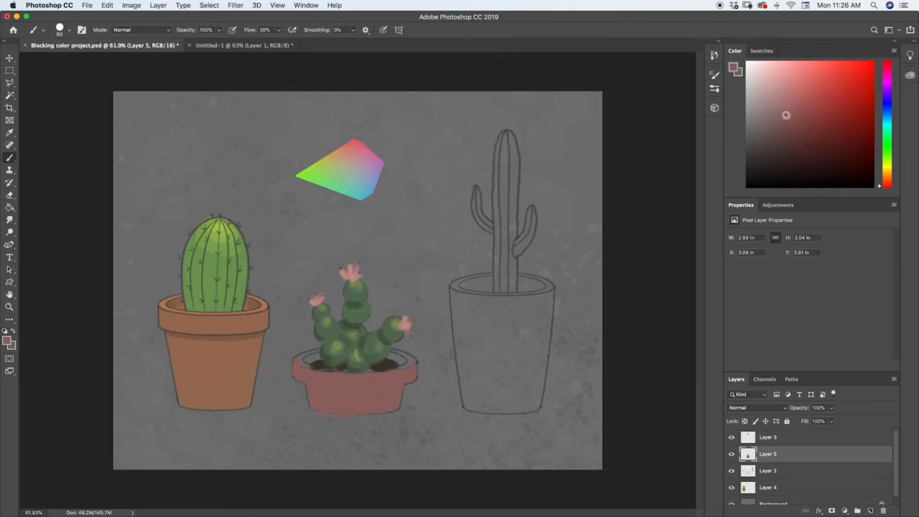
Lighten the red toward orange and paint the top edge of the middle pot's rim with a 20 px brush
drag(786, 115, 787, 110)
drag(882, 186, 883, 183)
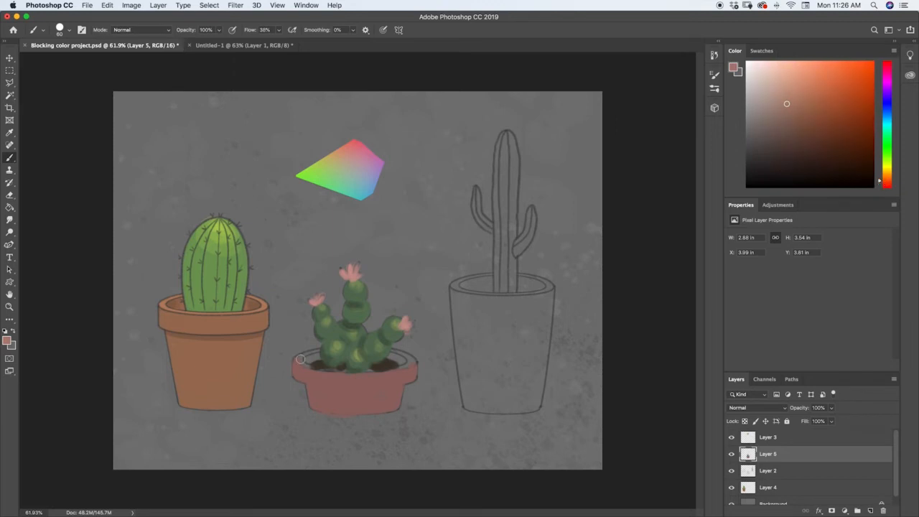
key(bracketleft)
key(bracketleft)
key(bracketleft)
key(bracketleft)
drag(329, 370, 386, 370)
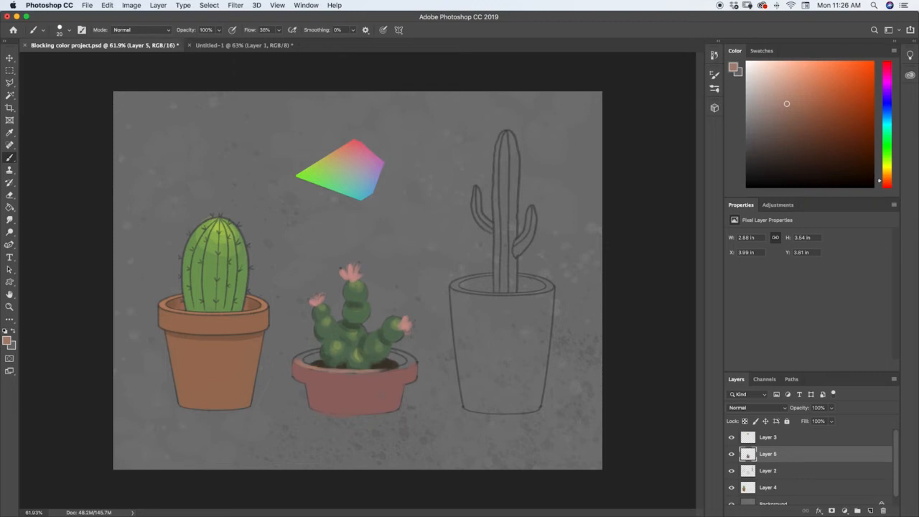
drag(298, 358, 319, 350)
mouse_move(373, 371)
mouse_down()
mouse_move(408, 364)
mouse_move(404, 351)
mouse_up()
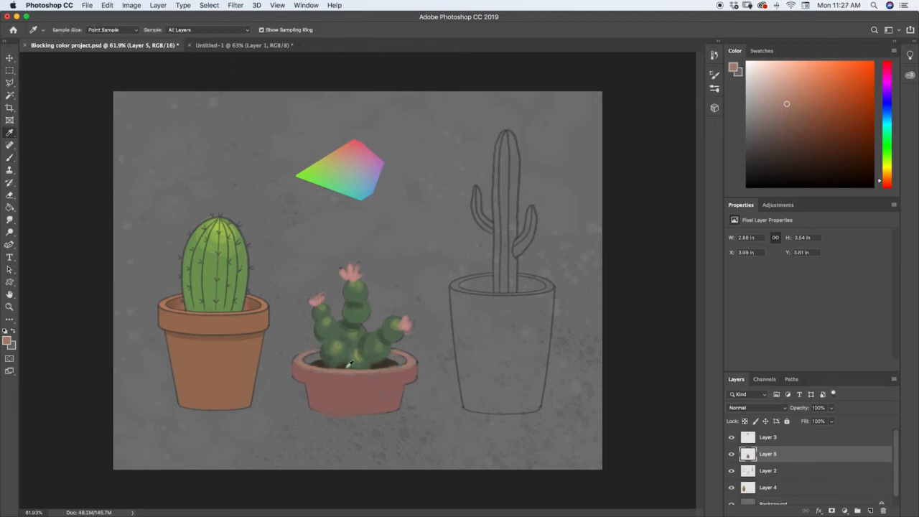
Sample the middle pot's red, darken it, and paint shadows inside the pot and beneath its rim
alt+click(343, 399)
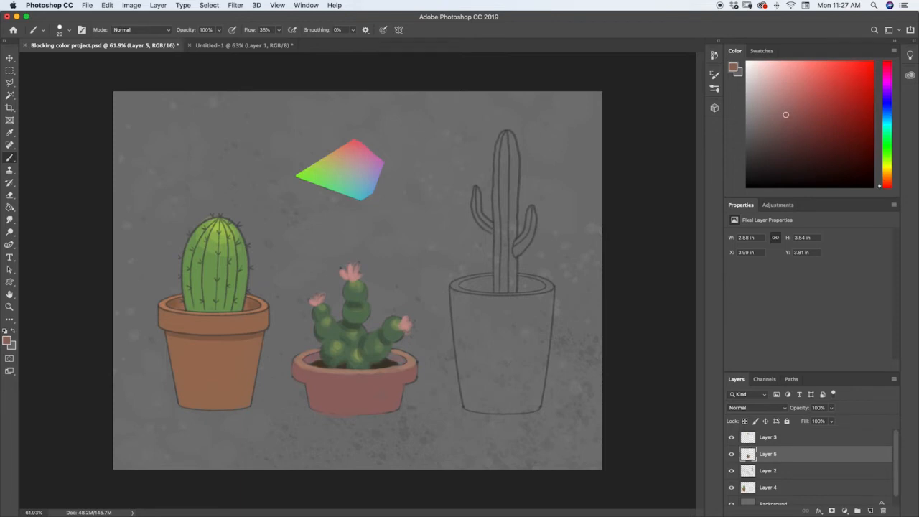
drag(786, 115, 785, 130)
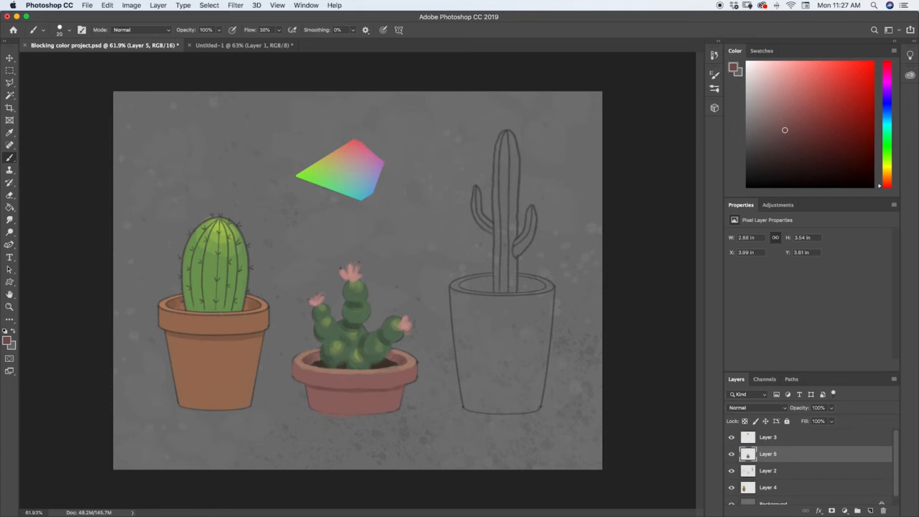
key(bracketright)
key(bracketright)
key(bracketright)
key(bracketright)
key(bracketright)
key(bracketright)
key(bracketright)
Refine the shading of the middle pot and cactus using colors sampled from them
alt+click(398, 388)
alt+click(330, 340)
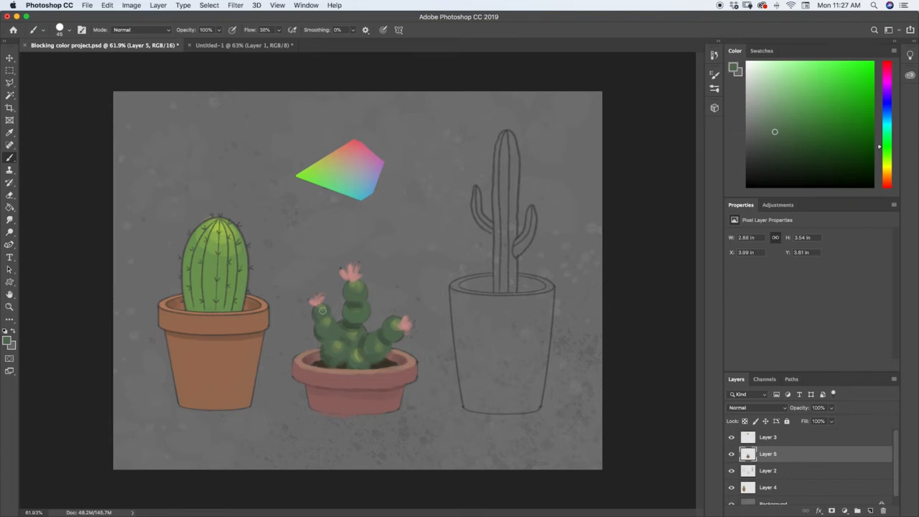
alt+click(359, 321)
Lasso around the middle cactus on Layer 2, delete its sketch lines, and clear the selection
click(768, 472)
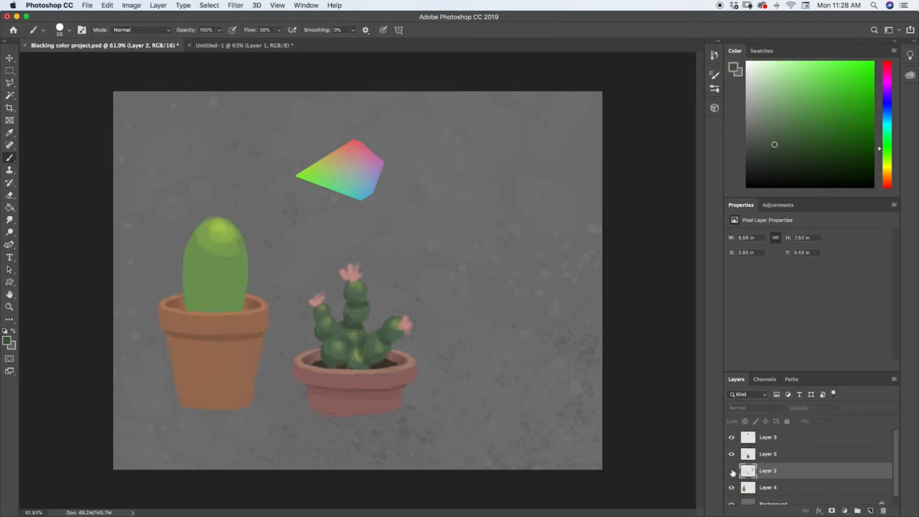
key(e)
key(l)
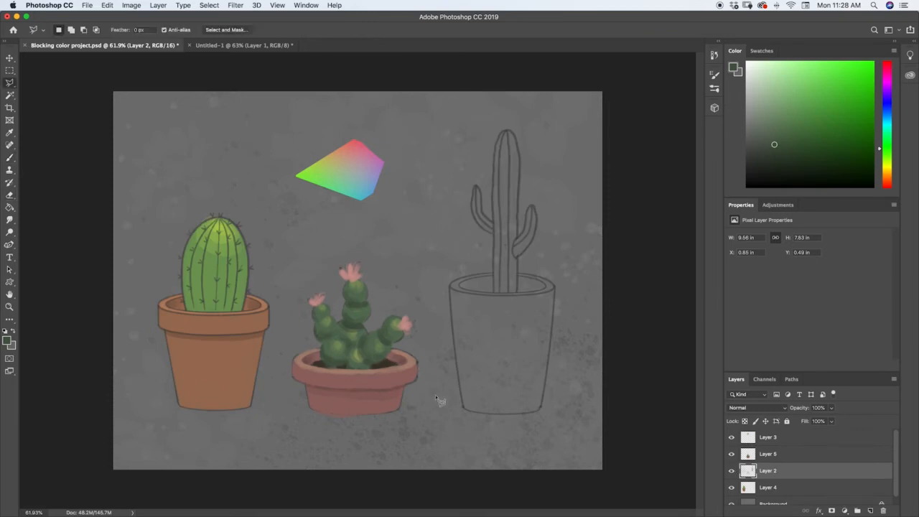
mouse_move(435, 381)
mouse_down()
mouse_move(395, 246)
mouse_move(321, 242)
mouse_move(278, 370)
mouse_move(318, 445)
mouse_move(416, 428)
mouse_move(440, 381)
mouse_up()
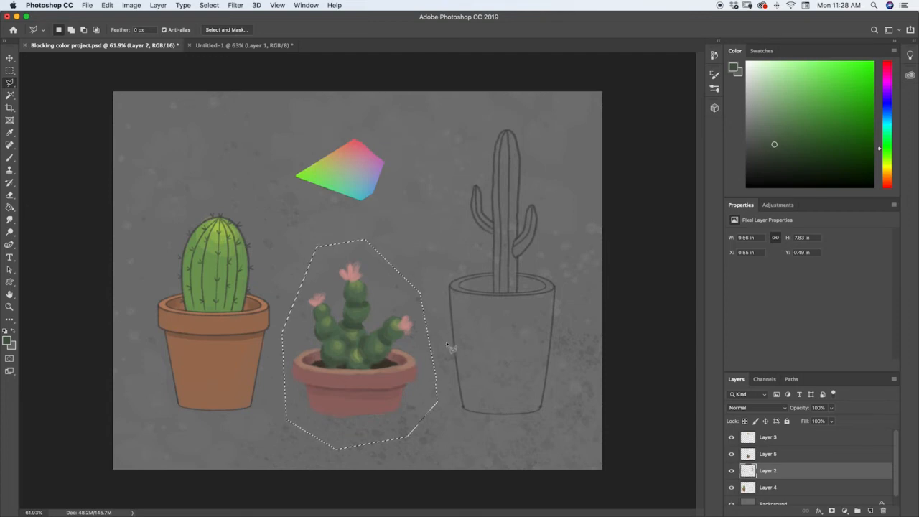
key(m)
key(ctrl+d)
key(z)
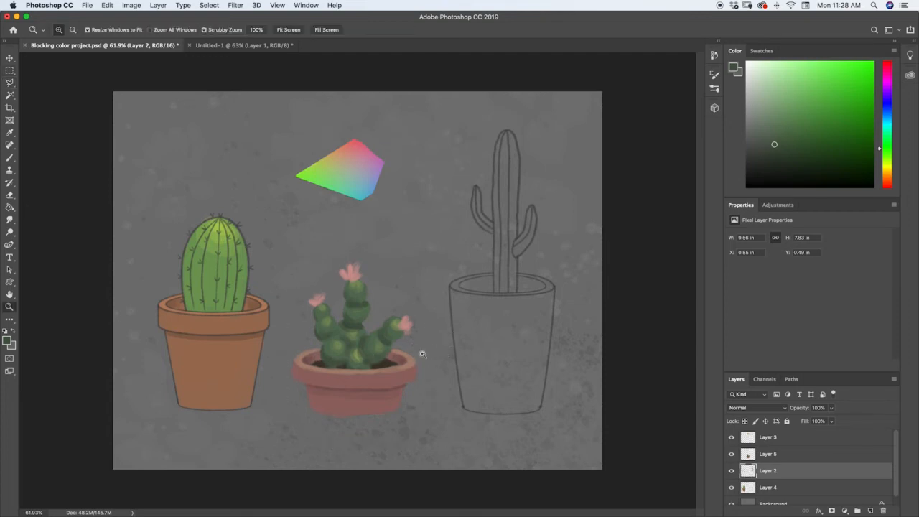
mouse_move(421, 349)
mouse_down()
mouse_move(396, 361)
mouse_move(416, 352)
mouse_up()
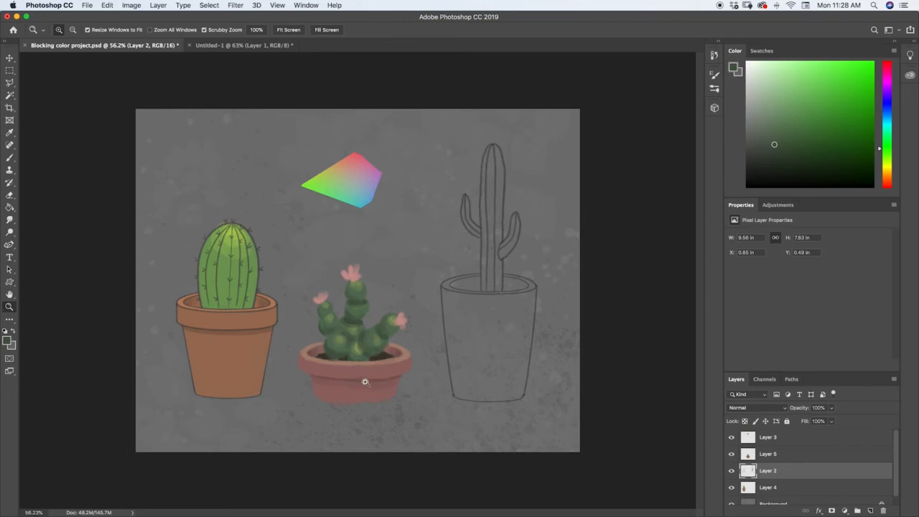
drag(378, 371, 395, 378)
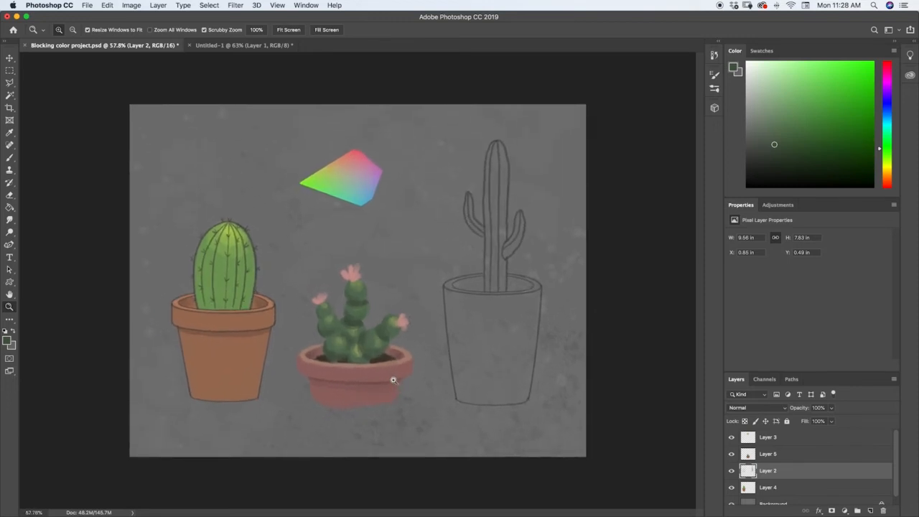
key(g)
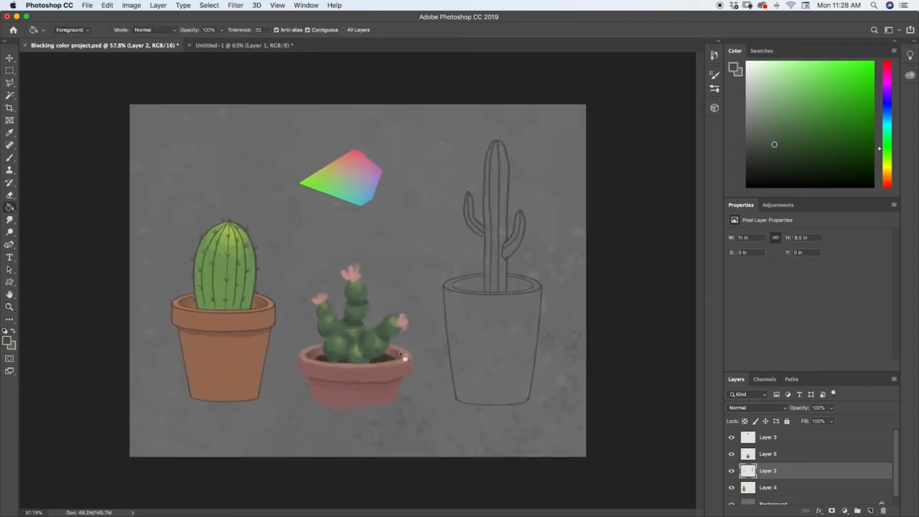
click(401, 353)
key(super+z)
Lasso around the right cactus sketch on Layer 2, delete it, and clear the selection
key(super+space)
drag(467, 362, 471, 362)
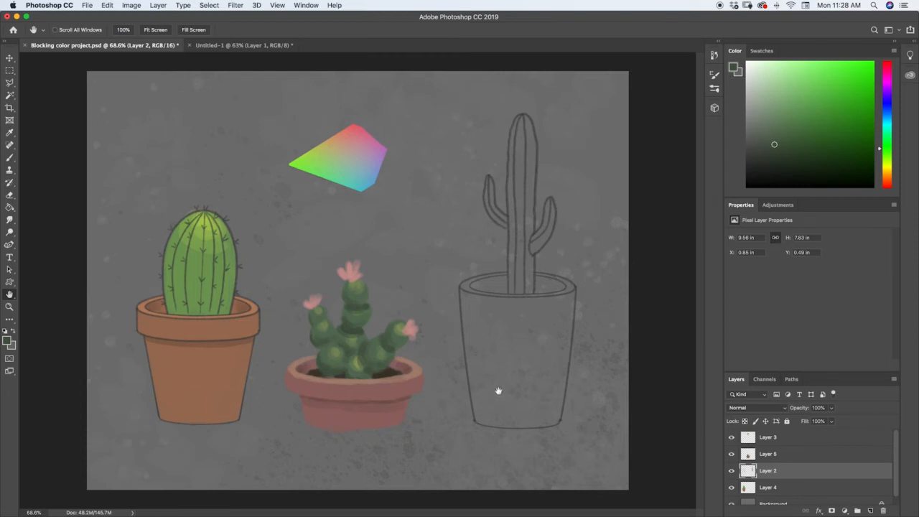
key(l)
mouse_move(589, 439)
mouse_down()
mouse_move(596, 263)
mouse_move(576, 126)
mouse_move(468, 112)
mouse_move(424, 290)
mouse_move(461, 437)
mouse_move(533, 466)
mouse_move(588, 439)
mouse_up()
key(Delete)
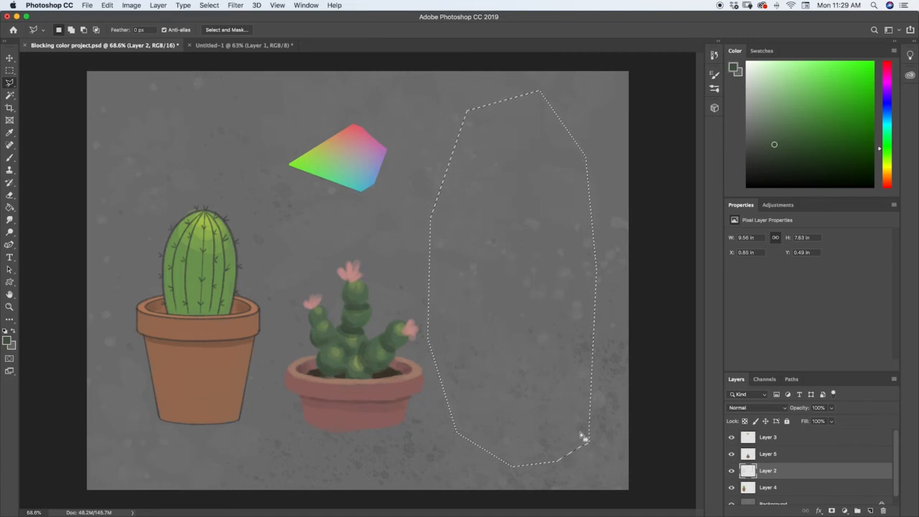
key(m)
key(super+d)
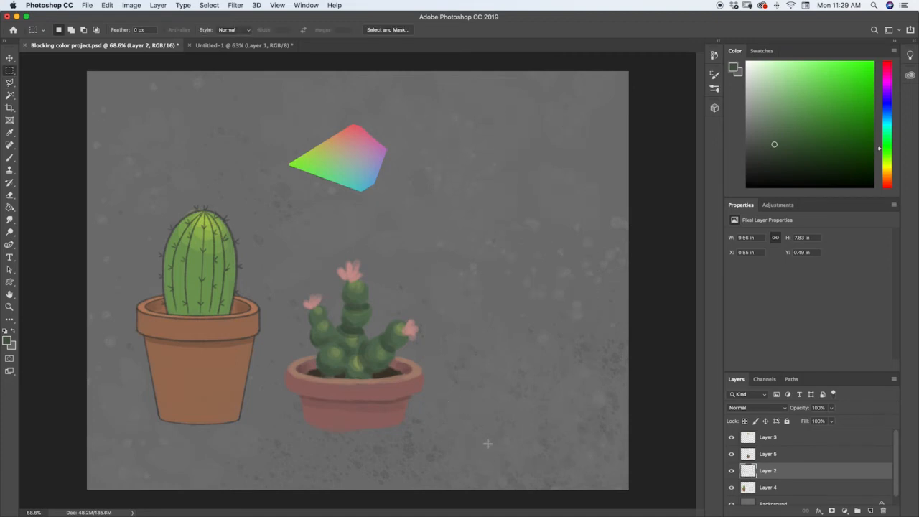
Sample a light blue from the color wheel piece as the new painting color
click(888, 136)
drag(888, 135, 888, 126)
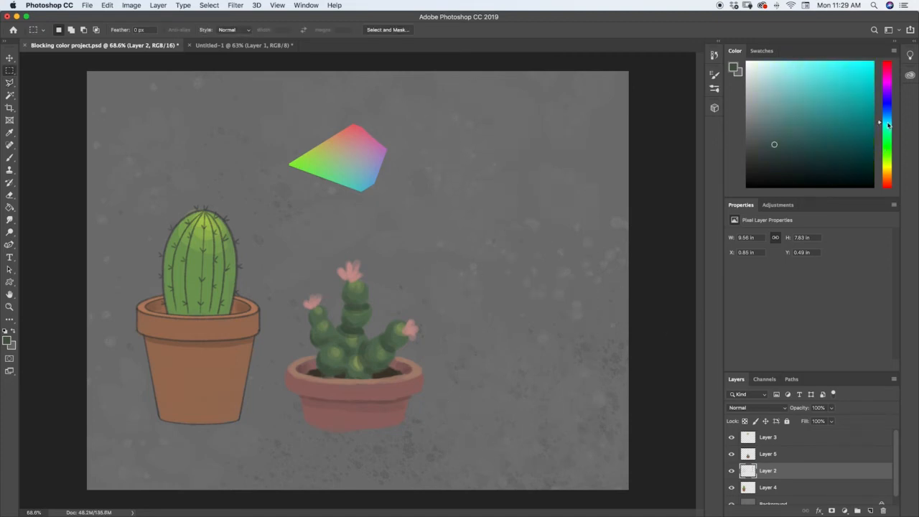
key(i)
click(372, 164)
mouse_move(371, 165)
mouse_down()
mouse_move(363, 159)
mouse_move(381, 171)
mouse_up()
key(m)
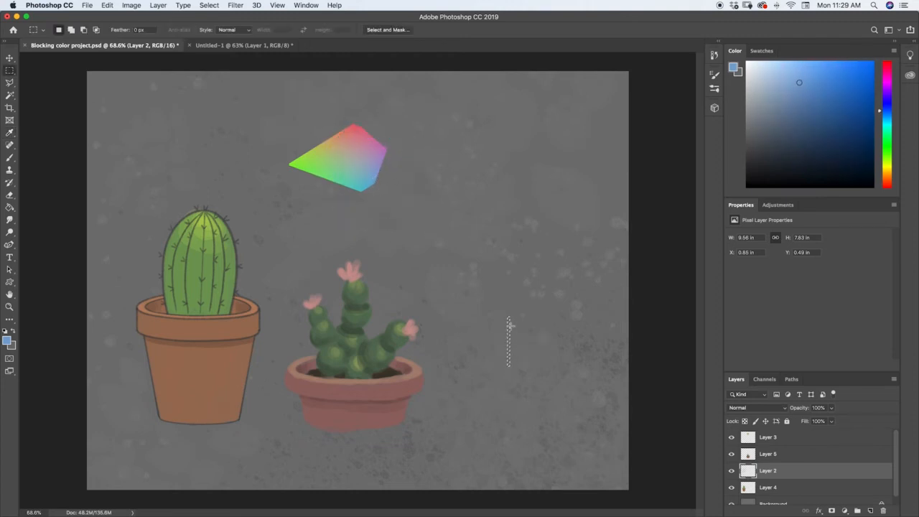
key(b)
drag(506, 318, 503, 402)
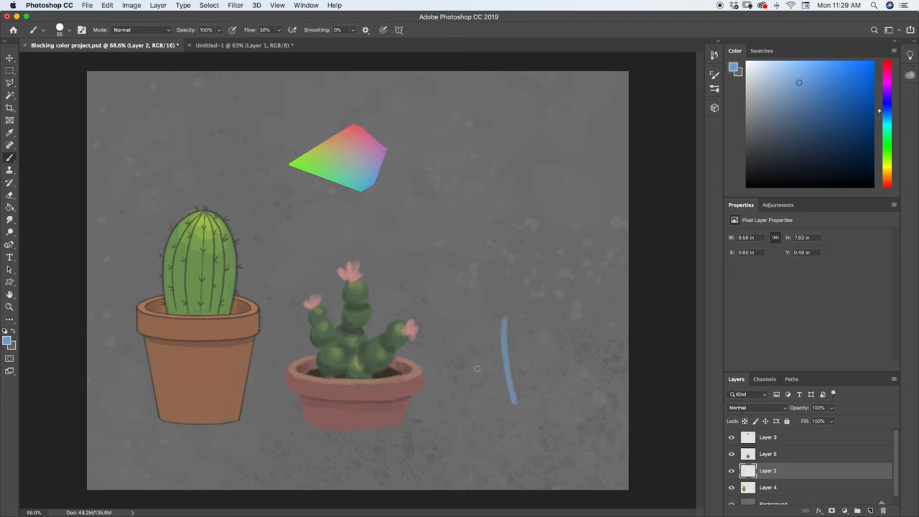
key(super+z)
Toggle the visibility of Layer 2 and Layer 5 to check their contents, leaving both visible and Layer 5 active
click(731, 470)
click(732, 470)
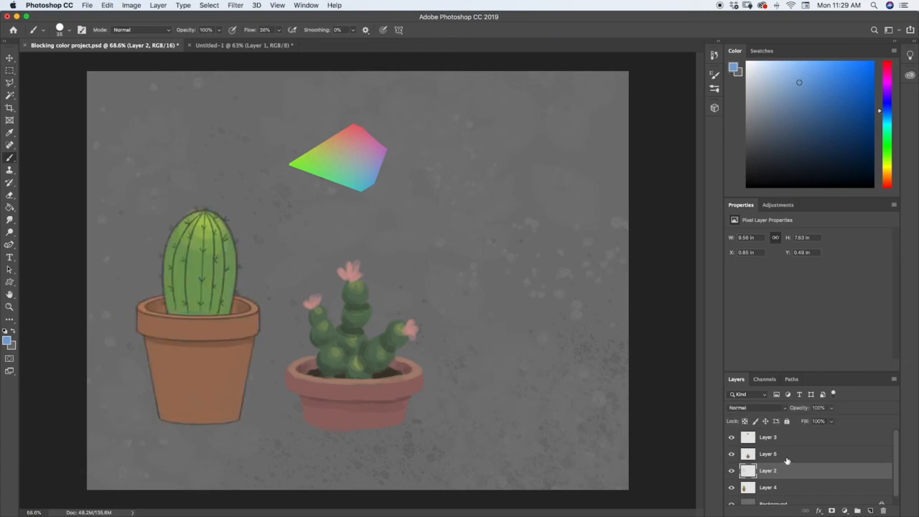
click(784, 458)
click(732, 454)
click(731, 455)
click(732, 455)
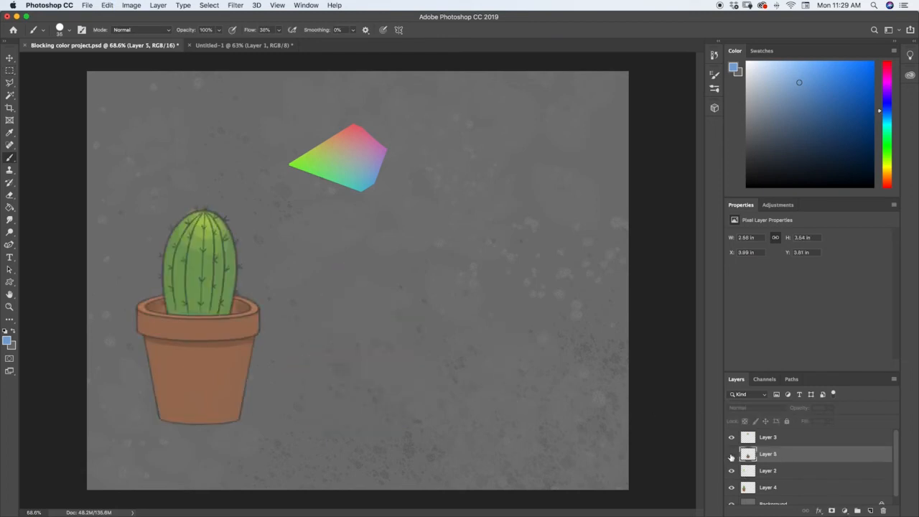
click(732, 455)
Paint the light blue outline of a tapered pot with a filled elliptical rim in the empty area beside the middle pot
mouse_move(494, 345)
mouse_down()
mouse_move(504, 410)
mouse_move(492, 334)
mouse_move(510, 414)
mouse_up()
mouse_move(490, 312)
mouse_down()
mouse_move(501, 389)
mouse_move(492, 332)
mouse_move(519, 305)
mouse_move(506, 305)
mouse_move(578, 304)
mouse_move(519, 310)
mouse_move(493, 305)
mouse_move(554, 292)
mouse_move(573, 298)
mouse_move(489, 296)
mouse_up()
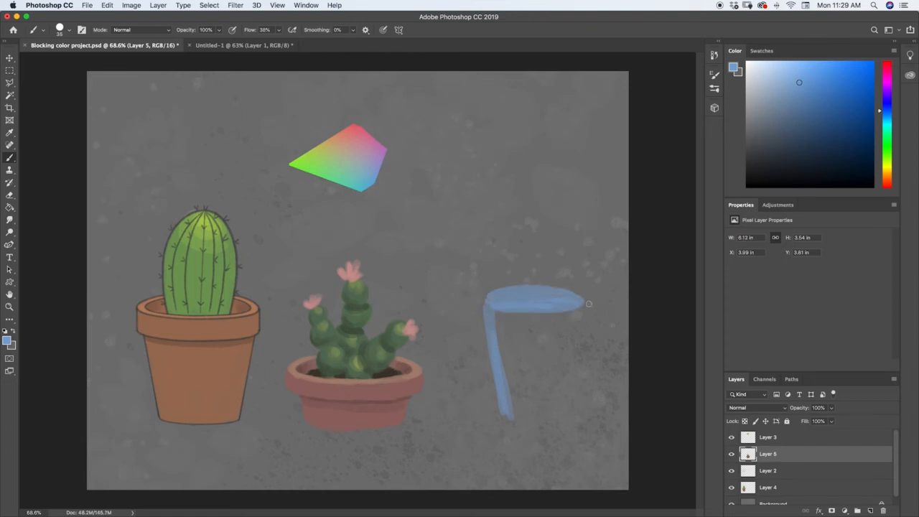
mouse_move(588, 303)
mouse_down()
mouse_move(562, 413)
mouse_move(510, 417)
mouse_up()
drag(491, 308, 489, 368)
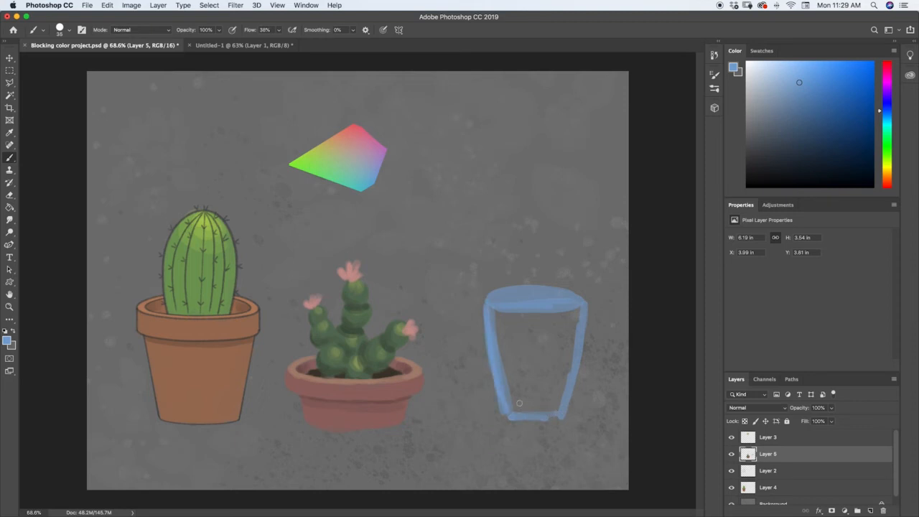
mouse_move(519, 403)
mouse_down()
mouse_move(539, 422)
mouse_move(557, 417)
mouse_up()
mouse_move(574, 322)
mouse_down()
mouse_move(569, 393)
mouse_move(569, 369)
mouse_up()
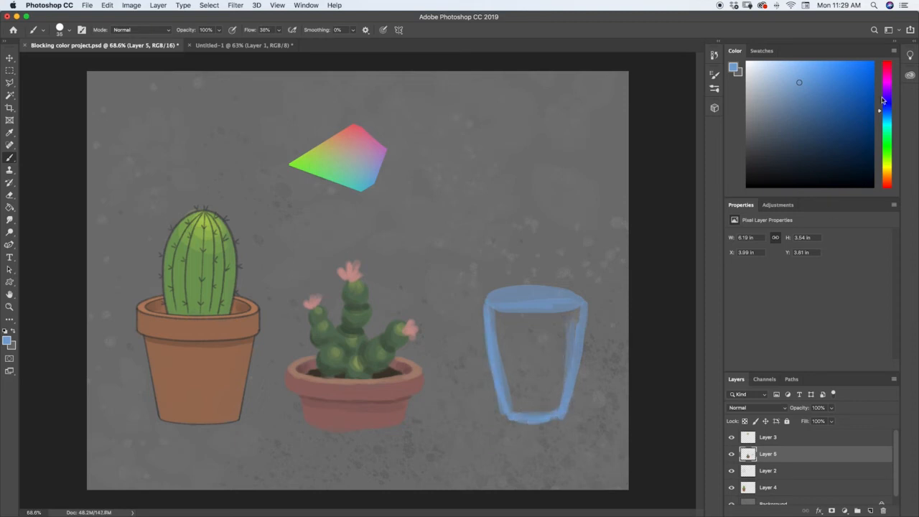
Pick a slightly darker blue, enlarge the brush to 150, and fill the body of the blue pot
drag(800, 83, 796, 101)
drag(491, 323, 504, 405)
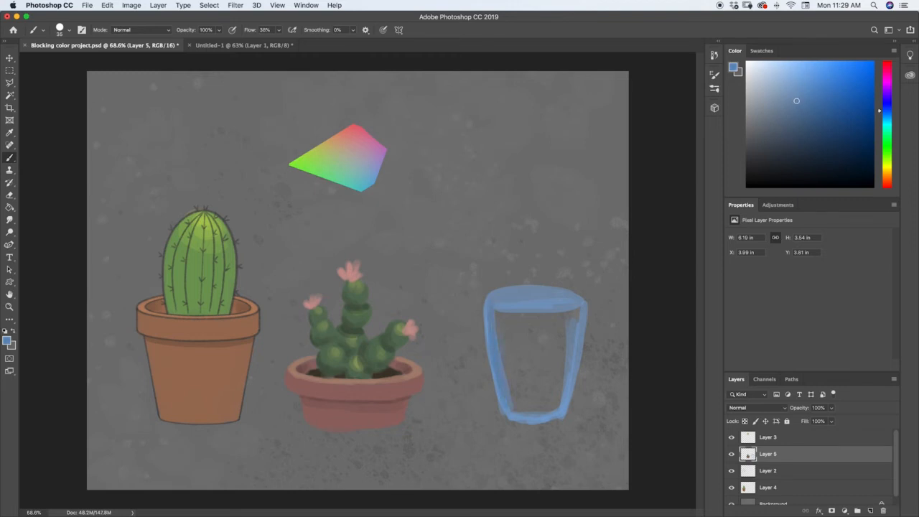
key(bracketright)
key(bracketright)
key(bracketright)
key(bracketright)
key(bracketright)
key(bracketright)
key(bracketright)
key(bracketright)
key(bracketright)
key(bracketright)
key(bracketright)
key(bracketright)
mouse_move(509, 316)
mouse_down()
mouse_move(557, 332)
mouse_move(543, 376)
mouse_move(550, 334)
mouse_move(510, 324)
mouse_move(531, 417)
mouse_up()
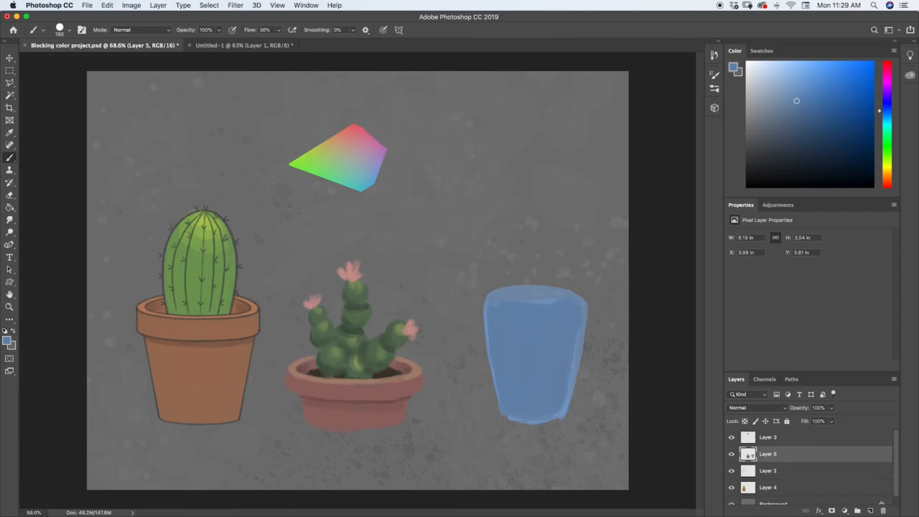
Pick a darker, muted blue and shade the lower half of the blue pot
drag(796, 101, 793, 124)
mouse_move(497, 338)
mouse_down()
mouse_move(503, 391)
mouse_move(550, 357)
mouse_move(517, 408)
mouse_move(546, 392)
mouse_move(540, 402)
mouse_move(564, 359)
mouse_up()
mouse_move(517, 392)
mouse_down()
mouse_move(513, 383)
mouse_move(528, 402)
mouse_up()
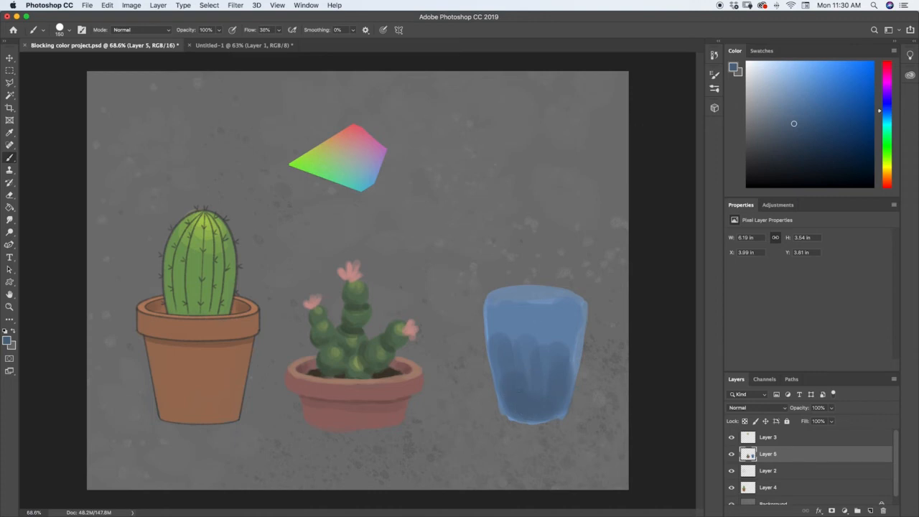
Paint light blue along the pot's sides with a size 20 brush, and clean up its base edge with sampled dark blue
alt+click(488, 320)
key(bracketleft)
key(bracketleft)
key(bracketleft)
key(bracketleft)
key(bracketleft)
key(bracketleft)
drag(496, 357, 495, 392)
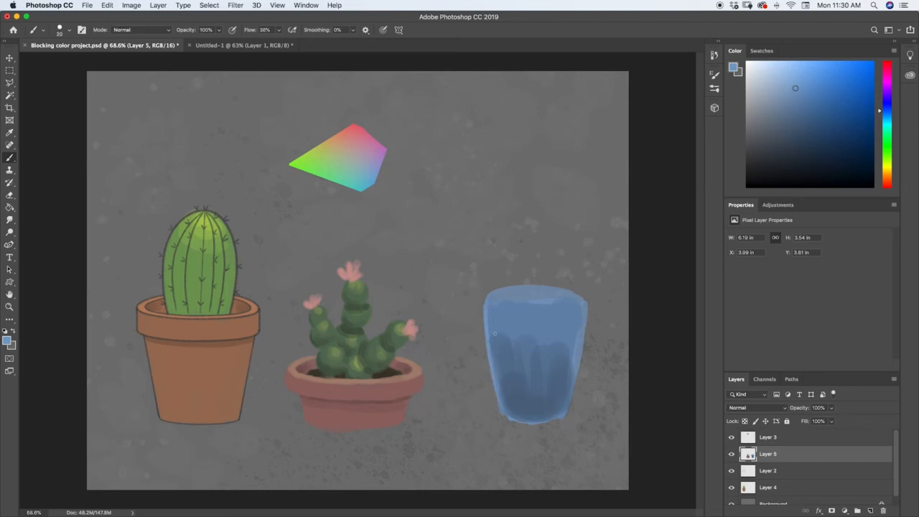
drag(497, 333, 503, 392)
drag(567, 402, 570, 388)
alt+click(537, 399)
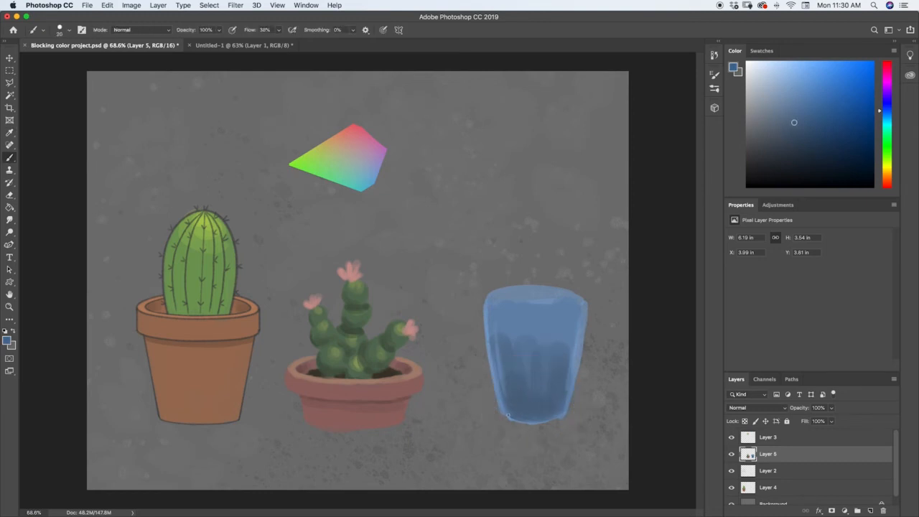
drag(526, 422, 547, 422)
Sample the pot's light blue and paint a defined elliptical rim around its opening
alt+click(491, 318)
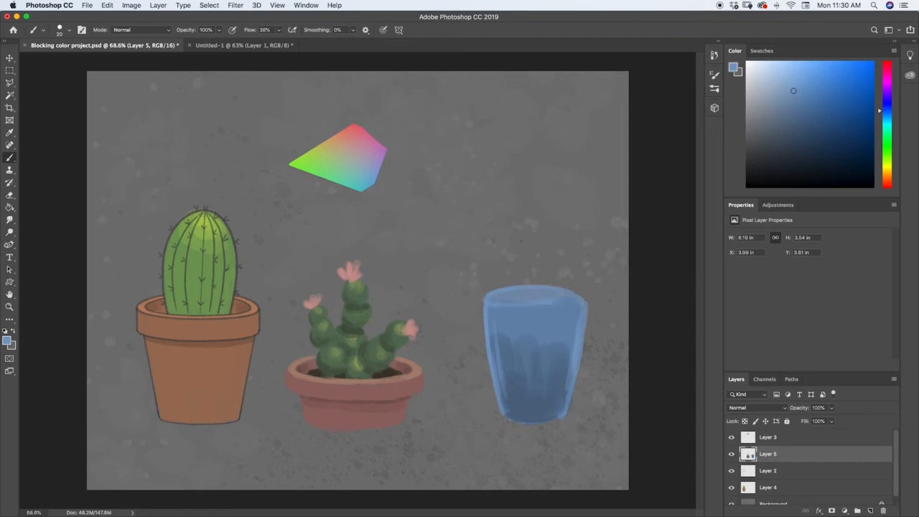
mouse_move(553, 305)
mouse_down()
mouse_move(573, 303)
mouse_move(573, 288)
mouse_up()
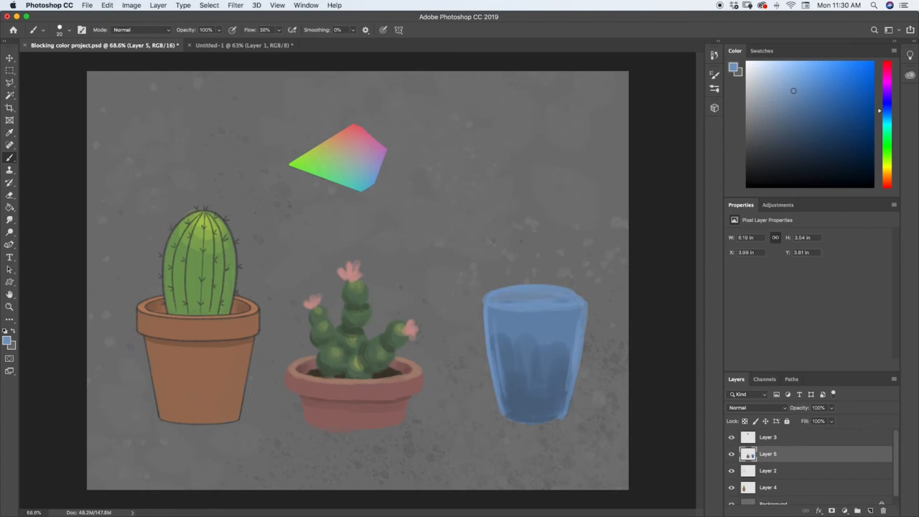
drag(578, 293, 586, 301)
Sample the middle pot's dark soil color, make it greyer and lighter, and paint soil inside the blue pot's opening
alt+click(386, 372)
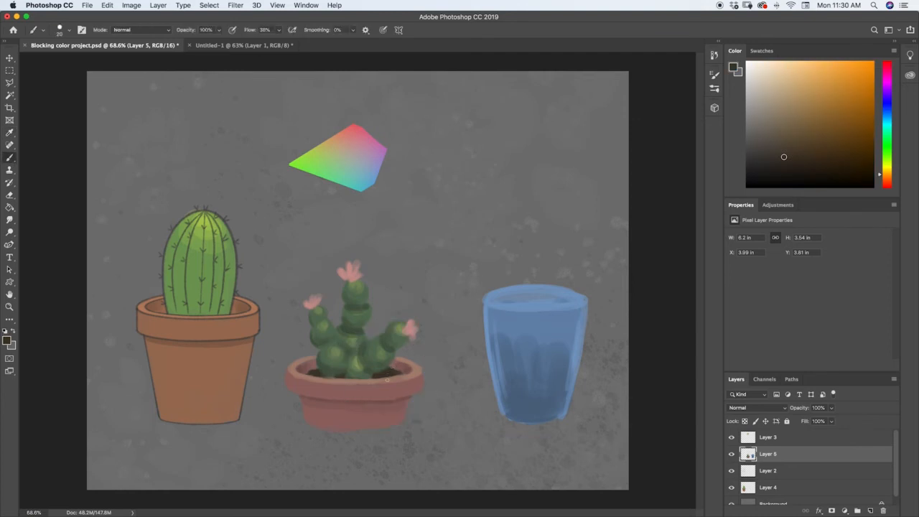
drag(774, 156, 769, 144)
mouse_move(499, 298)
mouse_down()
mouse_move(575, 299)
mouse_move(543, 290)
mouse_move(508, 297)
mouse_move(535, 289)
mouse_up()
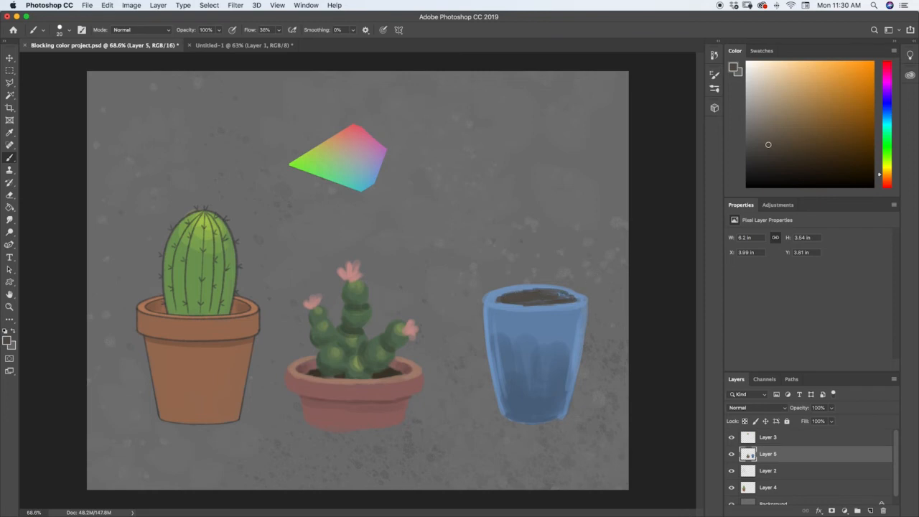
Sample the blue pot's body color and repaint the inner rim wall around the soil
alt+click(540, 316)
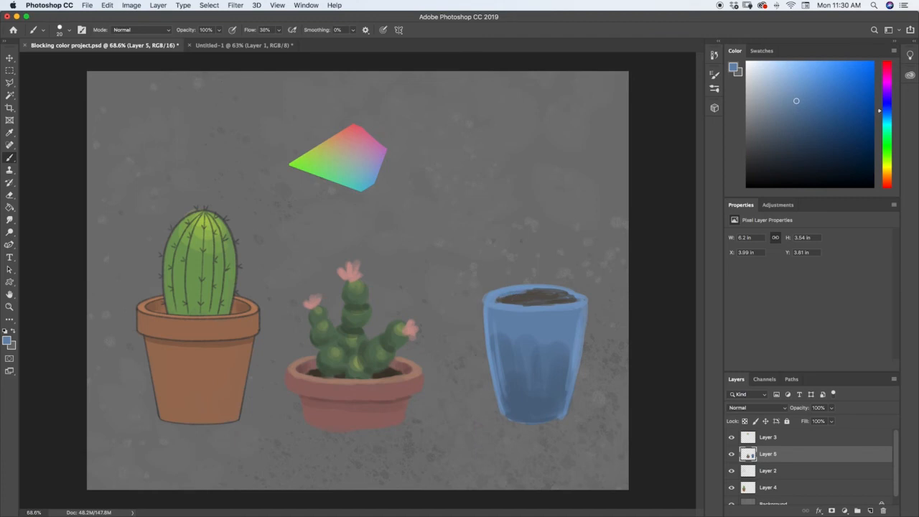
drag(524, 293, 551, 291)
drag(394, 361, 408, 370)
mouse_move(553, 292)
mouse_down()
mouse_move(573, 295)
mouse_move(514, 295)
mouse_up()
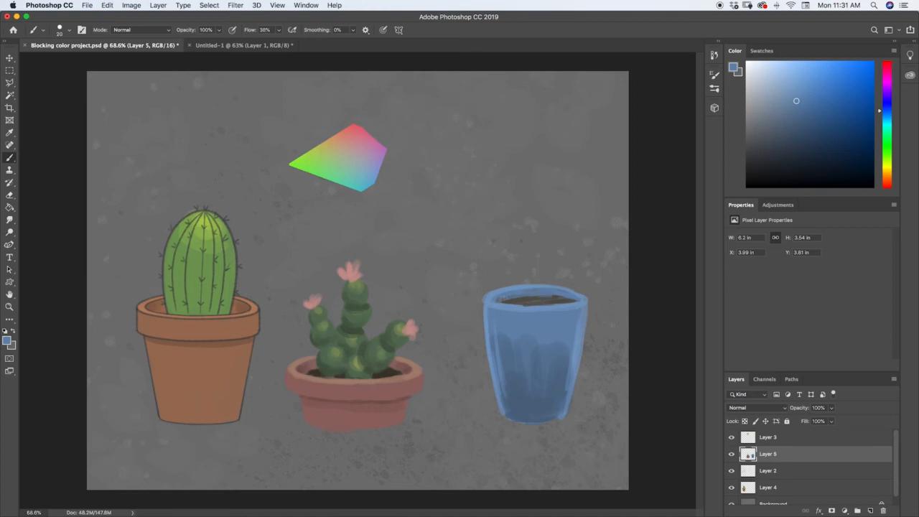
drag(570, 299, 550, 296)
Refine the edge between the soil and inner rim of the blue pot using colors sampled from them
alt+click(524, 376)
alt+click(547, 300)
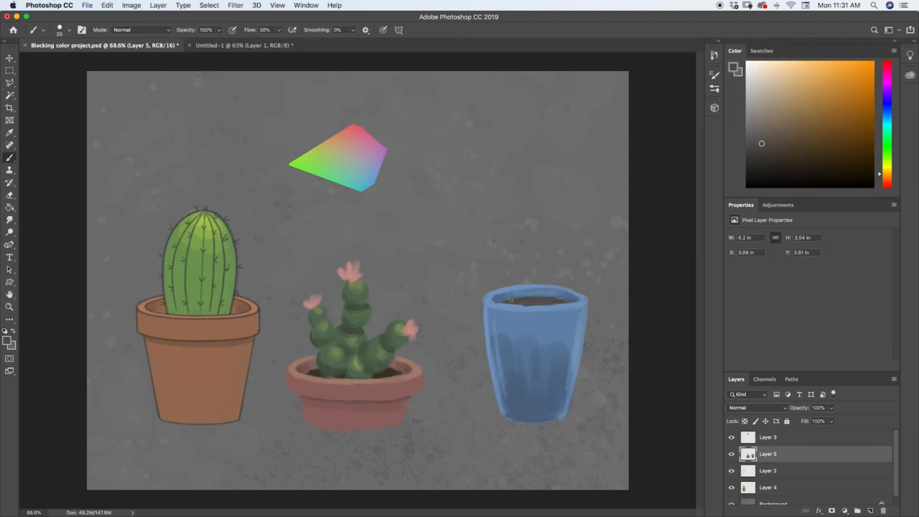
drag(511, 299, 572, 302)
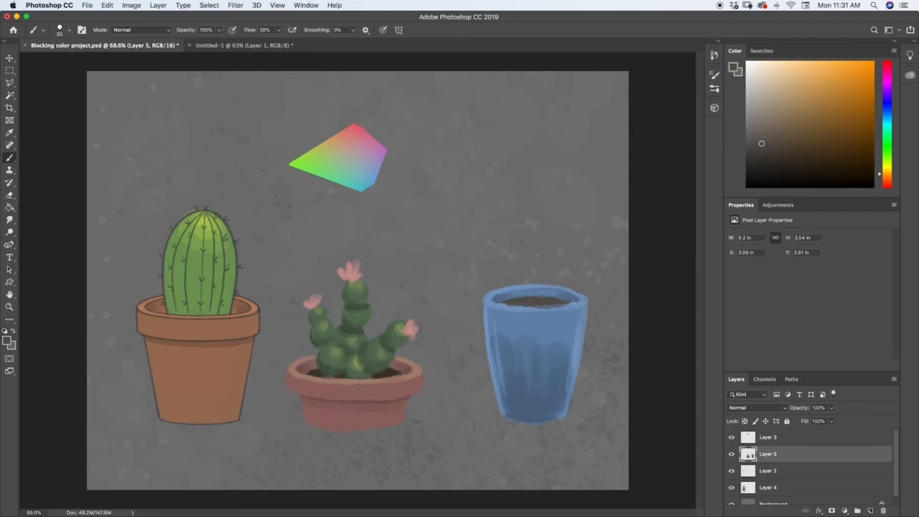
alt+click(558, 301)
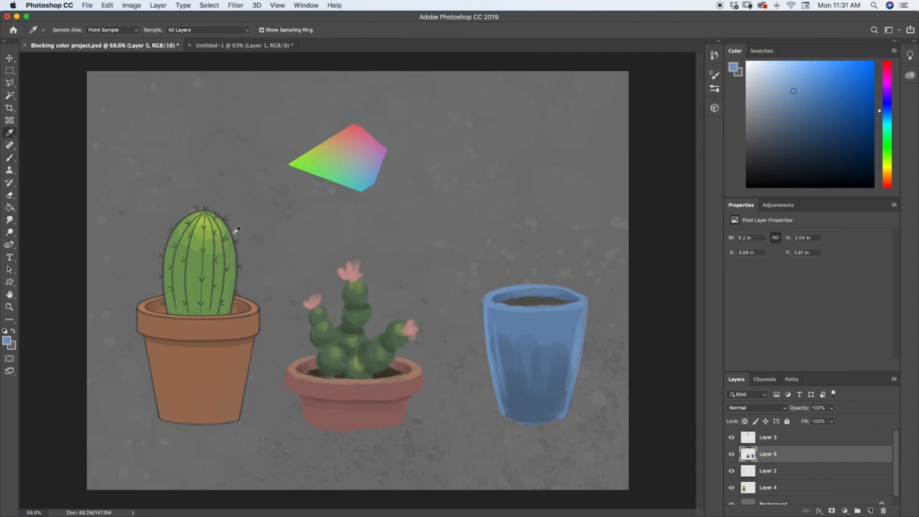
Sample green from the left cactus, mute it slightly, and paint thin starting strokes of a stem above the blue pot
alt+click(199, 266)
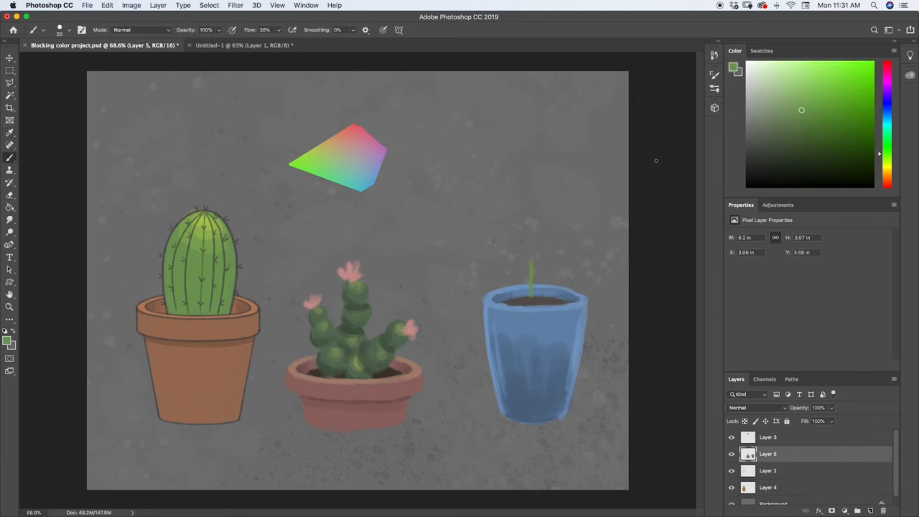
drag(801, 110, 787, 113)
drag(534, 284, 542, 249)
mouse_move(545, 285)
mouse_down()
mouse_move(546, 247)
mouse_move(550, 261)
mouse_up()
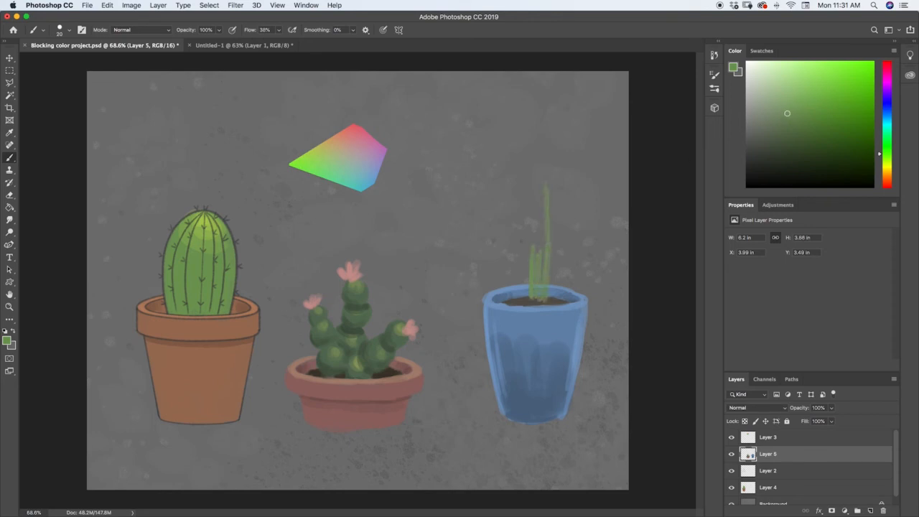
Enlarge the brush to 45 and paint a tall, rounded cactus stem rising from the blue pot's soil
key(bracketright)
key(bracketright)
key(bracketright)
key(bracketright)
key(bracketright)
drag(537, 291, 542, 128)
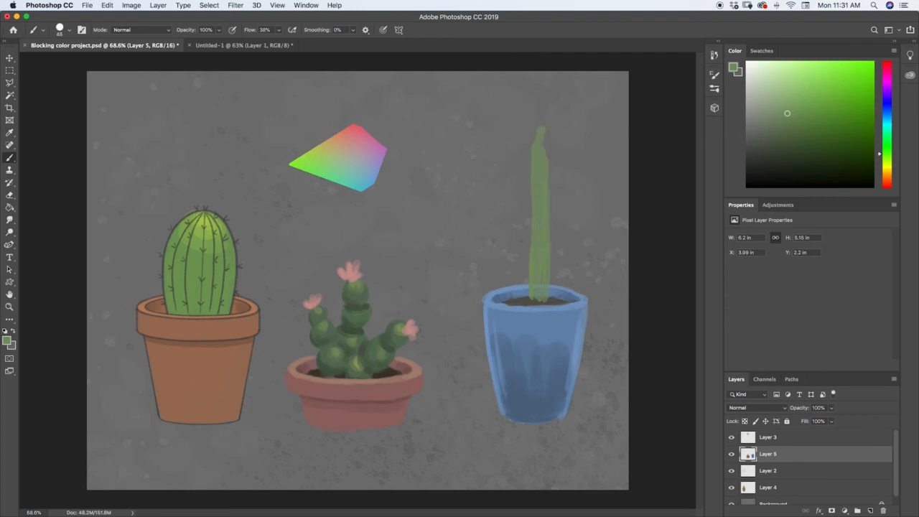
drag(547, 187, 542, 123)
drag(550, 156, 546, 119)
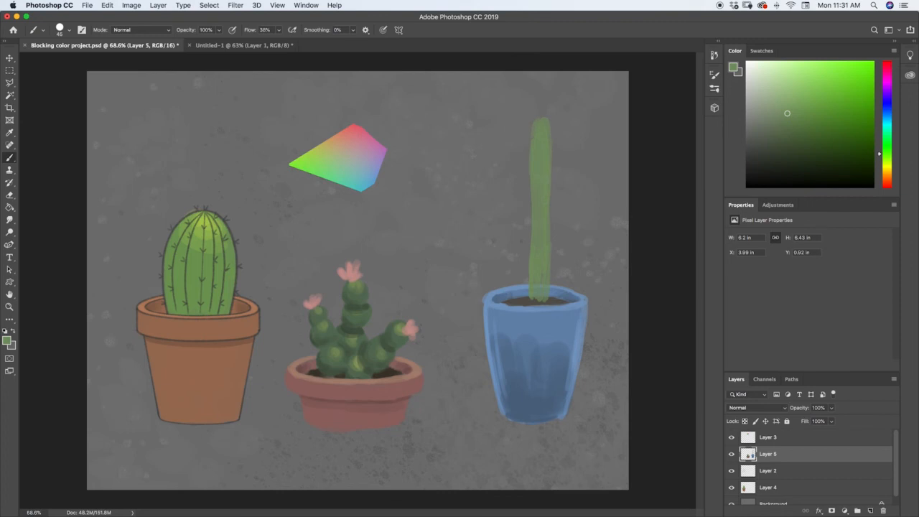
drag(536, 296, 540, 301)
drag(534, 260, 535, 177)
Paint a thin upward-curving arm on each side of the tall cactus stem
drag(529, 225, 516, 189)
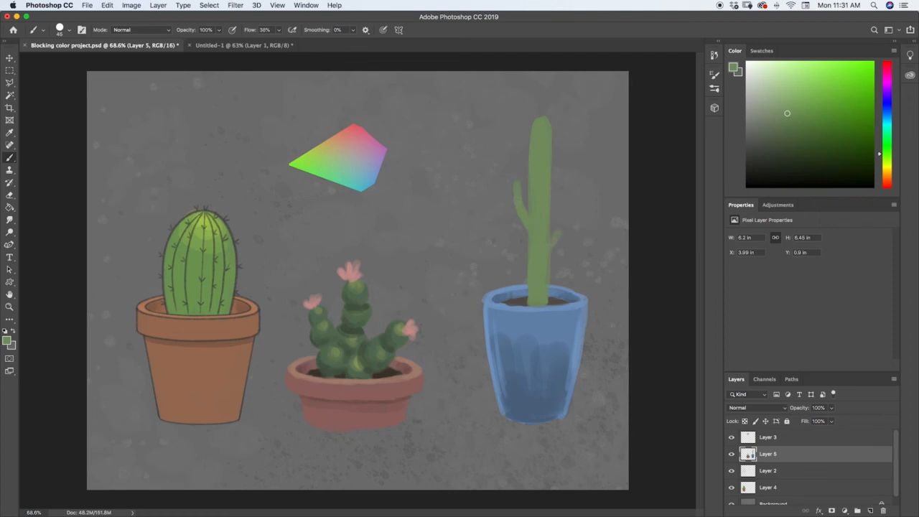
drag(562, 234, 561, 214)
Pick a darker green and shade the lower part of the tall cactus stem
click(785, 124)
mouse_move(544, 298)
mouse_down()
mouse_move(532, 270)
mouse_move(542, 262)
mouse_up()
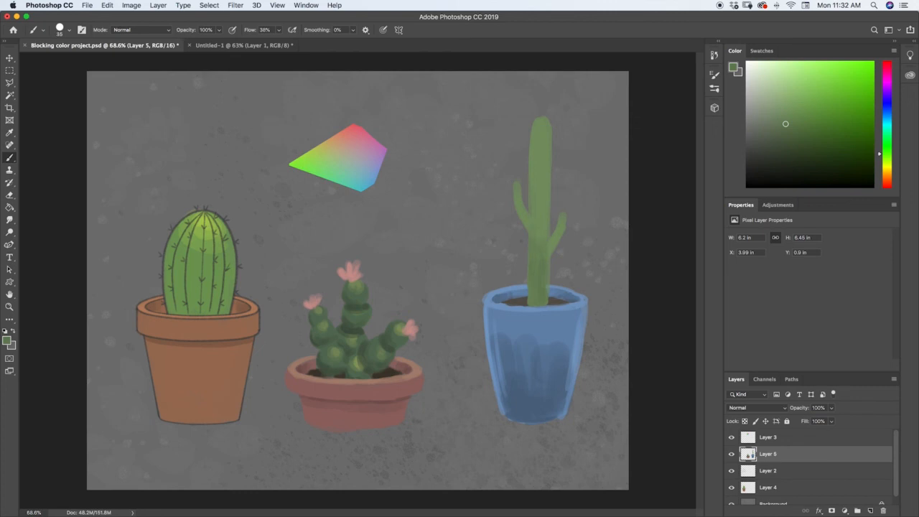
key(bracketleft)
key(o)
key(i)
click(550, 242)
key(o)
click(548, 246)
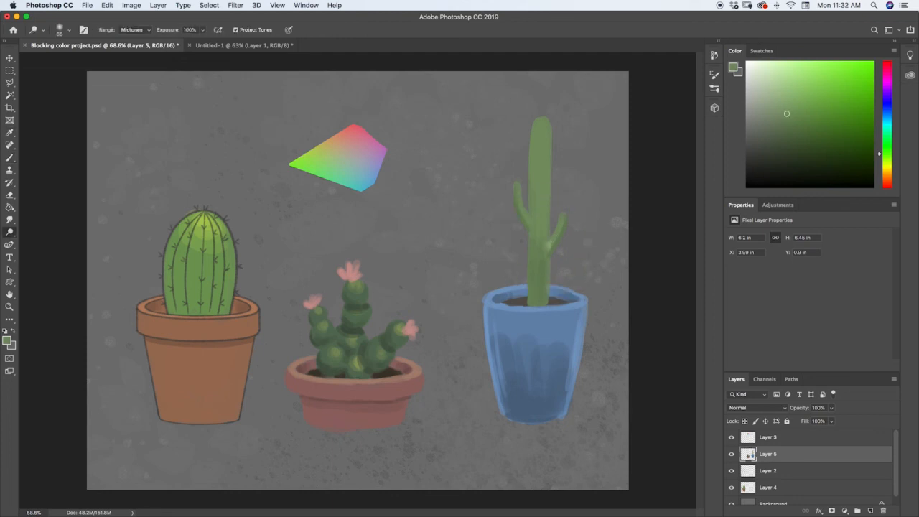
click(547, 245)
key(super+z)
key(i)
click(557, 232)
key(b)
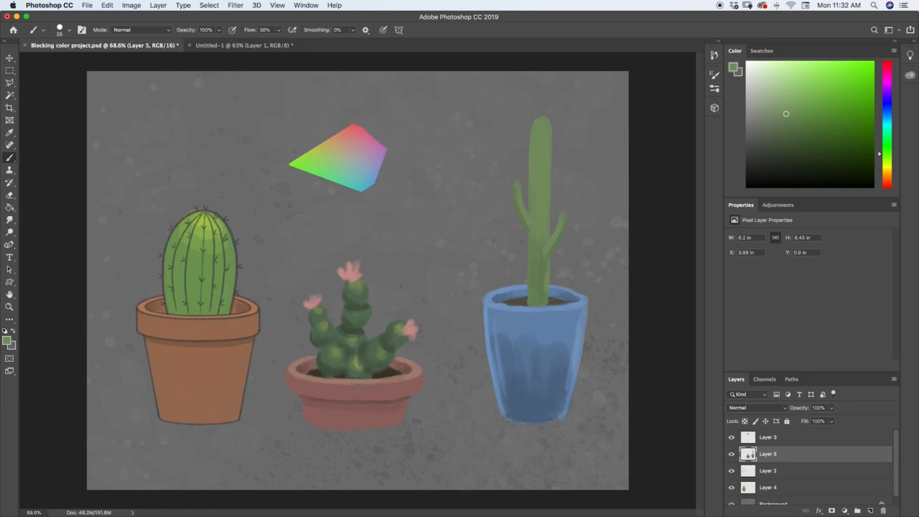
drag(787, 113, 787, 99)
key(d)
click(886, 121)
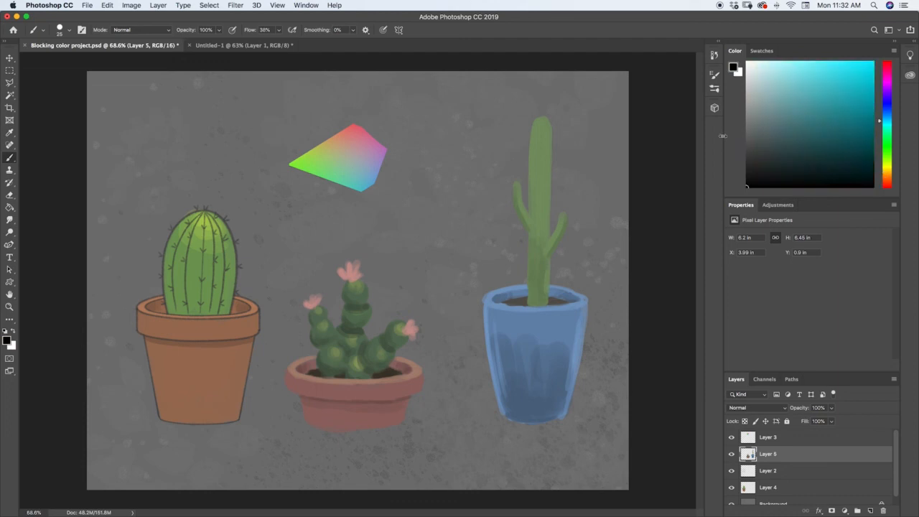
Sample the tall cactus's green, shift it to a lighter yellow-green, and paint highlight streaks along the stem and arms
alt+click(543, 187)
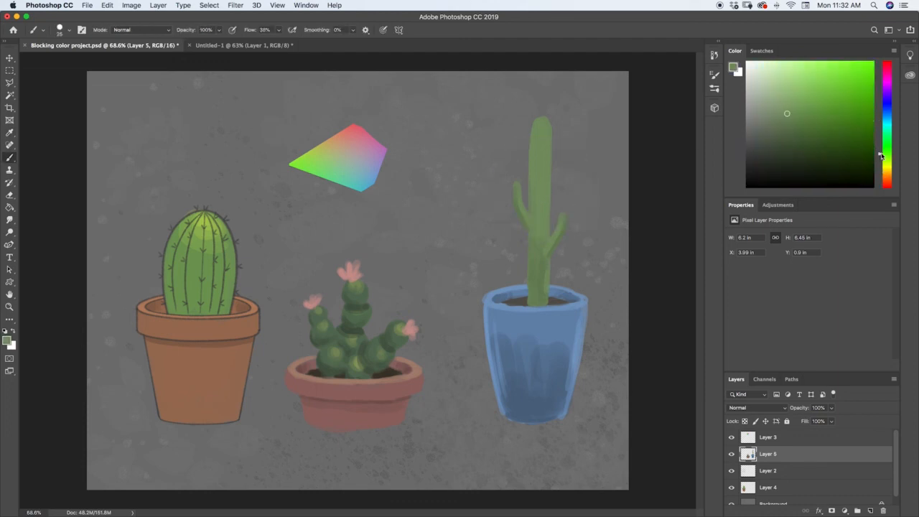
drag(880, 158, 881, 162)
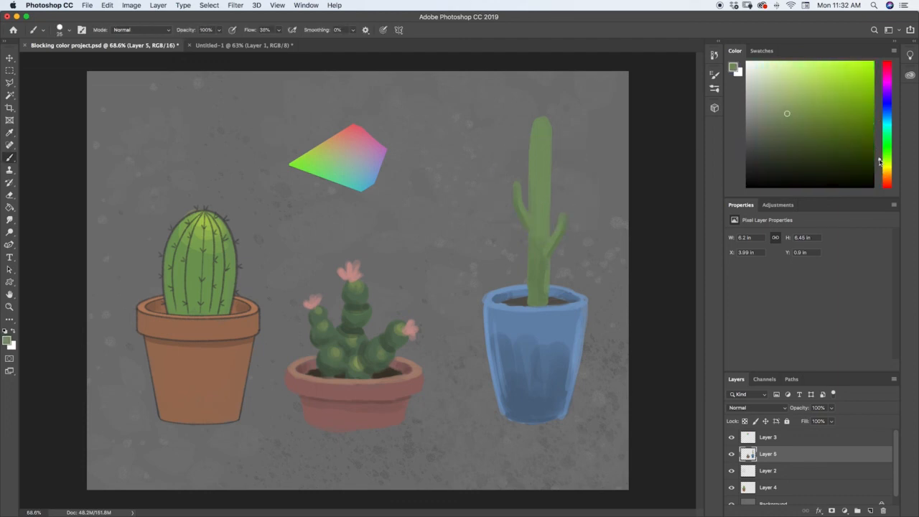
click(782, 107)
drag(545, 126, 540, 131)
key(super+z)
mouse_move(547, 148)
mouse_down()
mouse_move(535, 186)
mouse_move(541, 253)
mouse_up()
mouse_move(522, 184)
mouse_down()
mouse_move(519, 201)
mouse_move(561, 224)
mouse_move(558, 232)
mouse_up()
Pick a brighter, yellower green and strengthen the highlights on the tall cactus's upper stem and arms
click(783, 99)
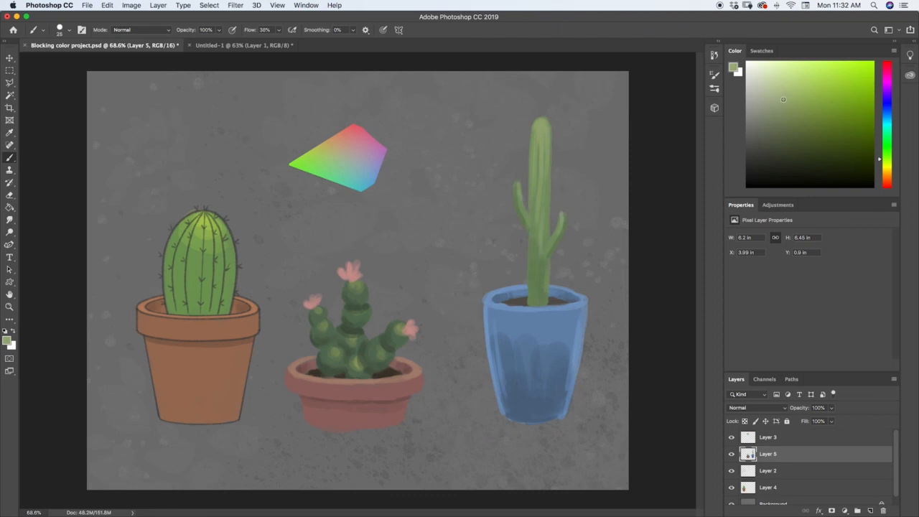
drag(783, 99, 784, 94)
click(885, 163)
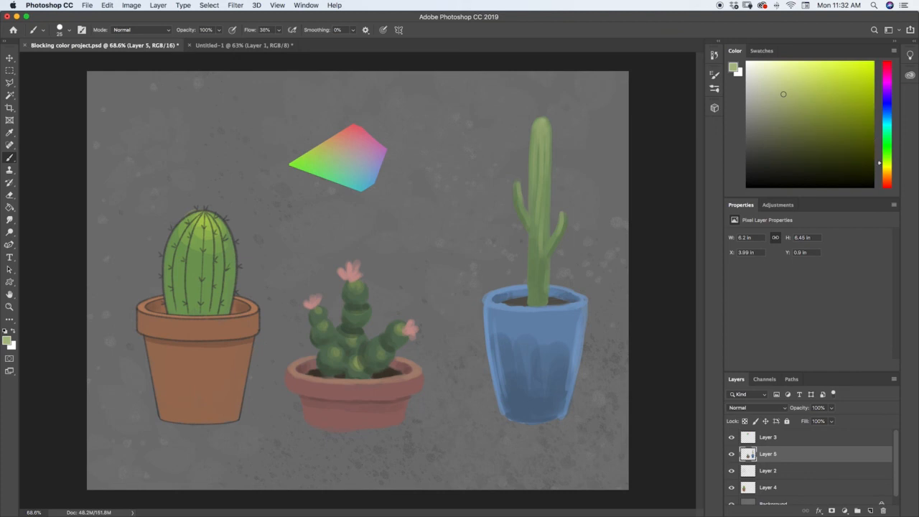
click(793, 95)
drag(535, 130, 558, 231)
drag(520, 191, 520, 214)
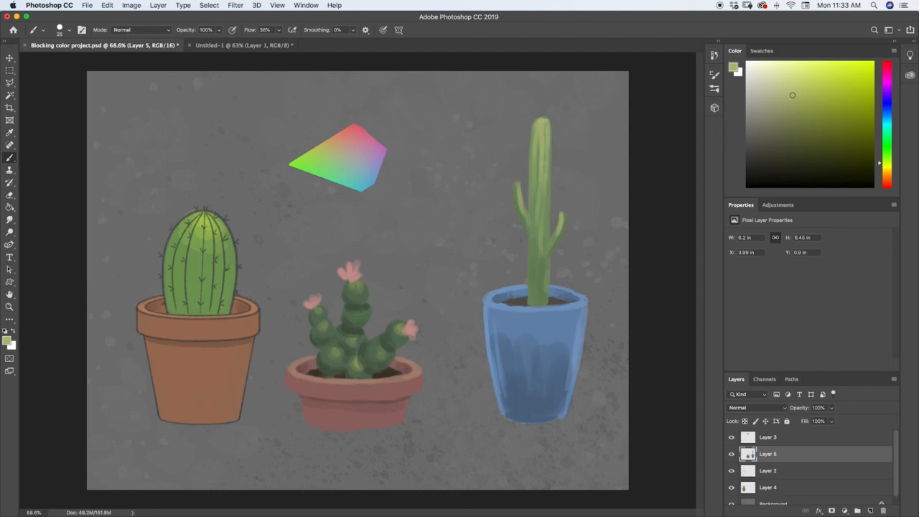
Sample the soil color, shift it to a lighter yellowish brown, and paint highlights on the soil in the blue and middle pots
alt+click(531, 298)
drag(760, 142, 766, 143)
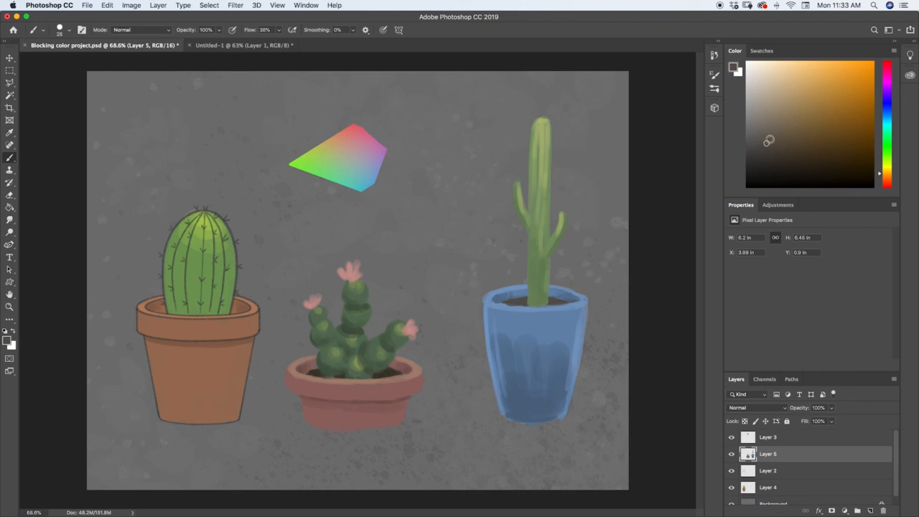
drag(882, 174, 883, 170)
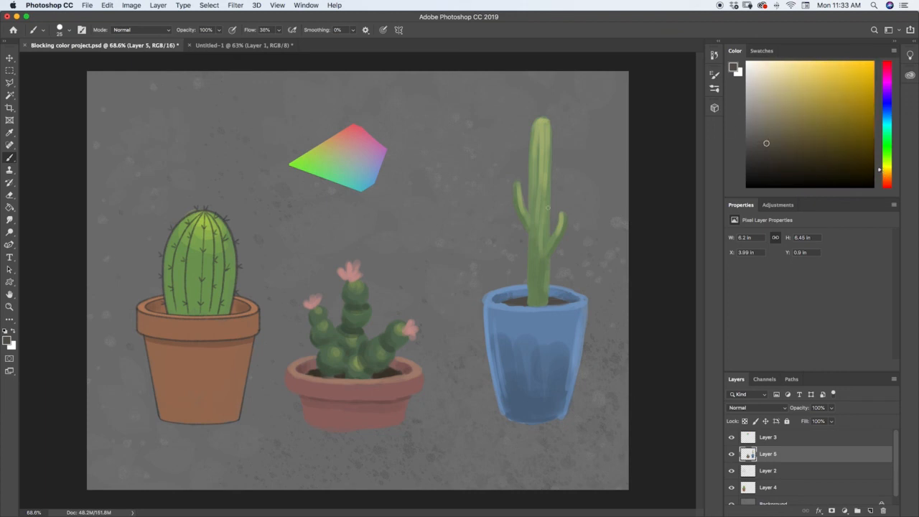
drag(765, 140, 767, 135)
drag(768, 134, 790, 111)
alt+click(537, 297)
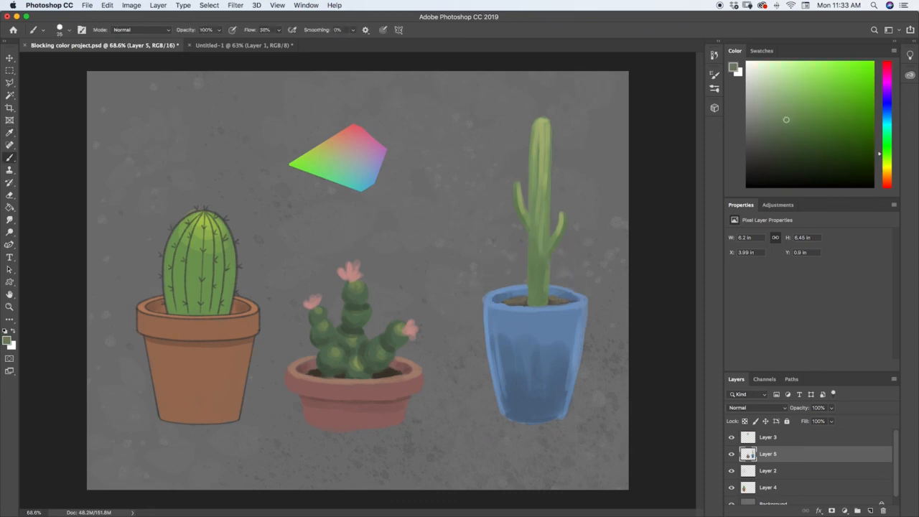
alt+click(519, 297)
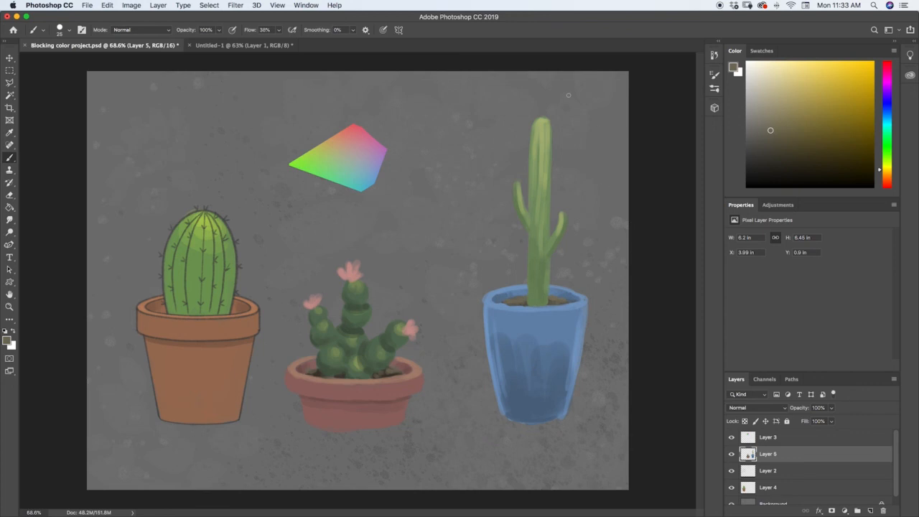
Reduce the brush size one notch, try strokes on the background beside the blue pot, and undo them
key(bracketleft)
key(super+z)
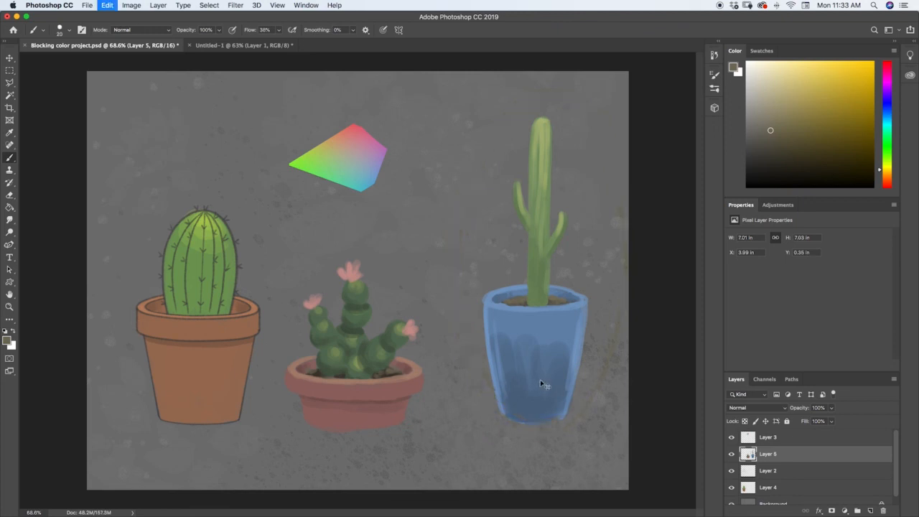